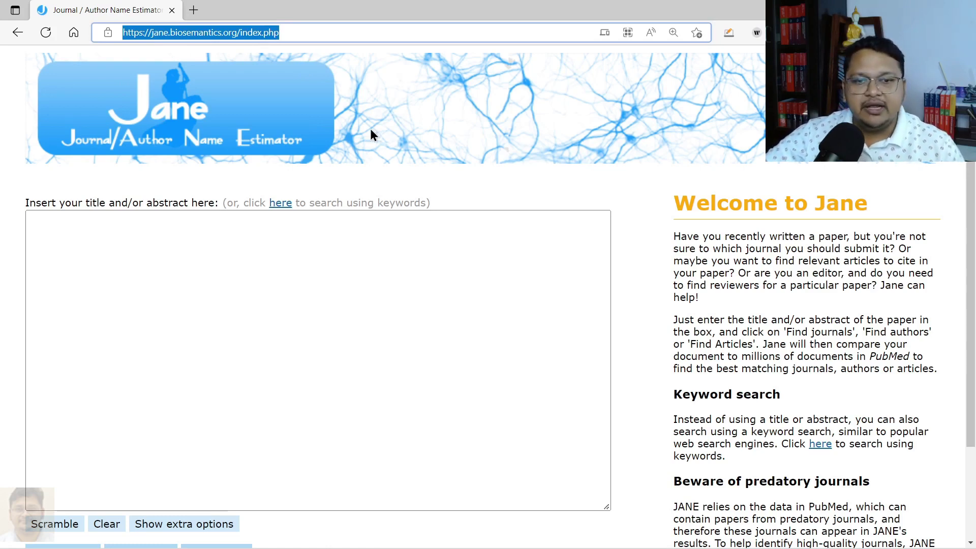
# - Show Jane's extra options: language, publication type, open access and PubMed Central filters
pyautogui.click(30, 344)
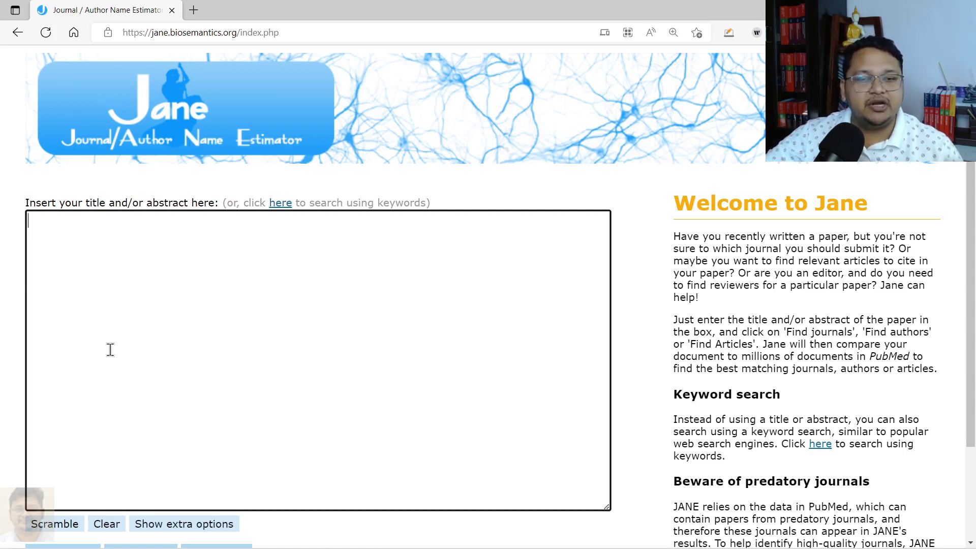
pyautogui.scroll(-2, 122, 341)
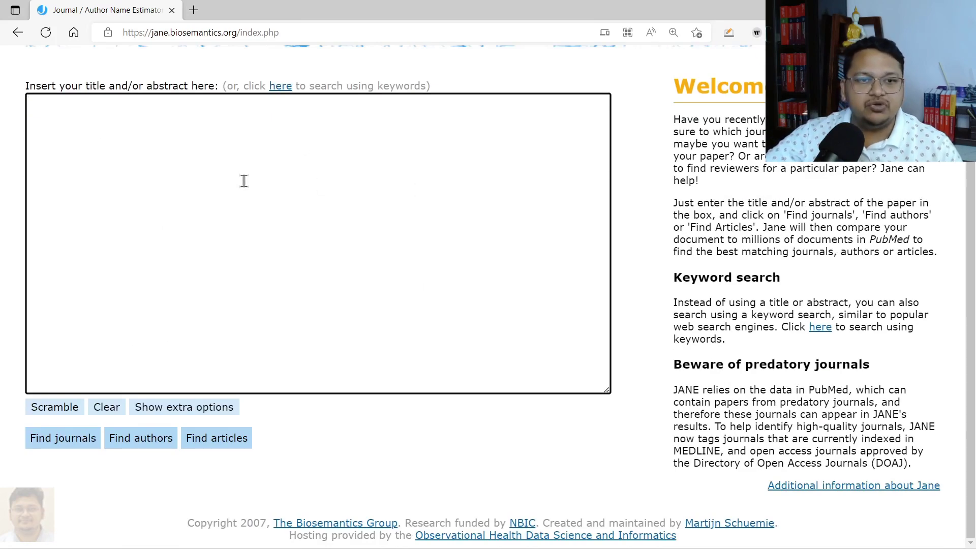
pyautogui.click(32, 446)
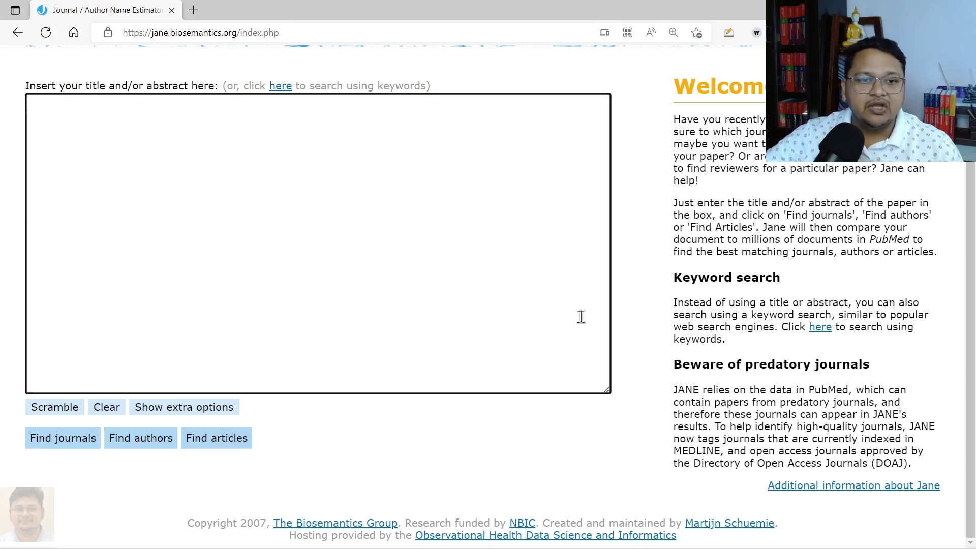
pyautogui.scroll(2, 484, 357)
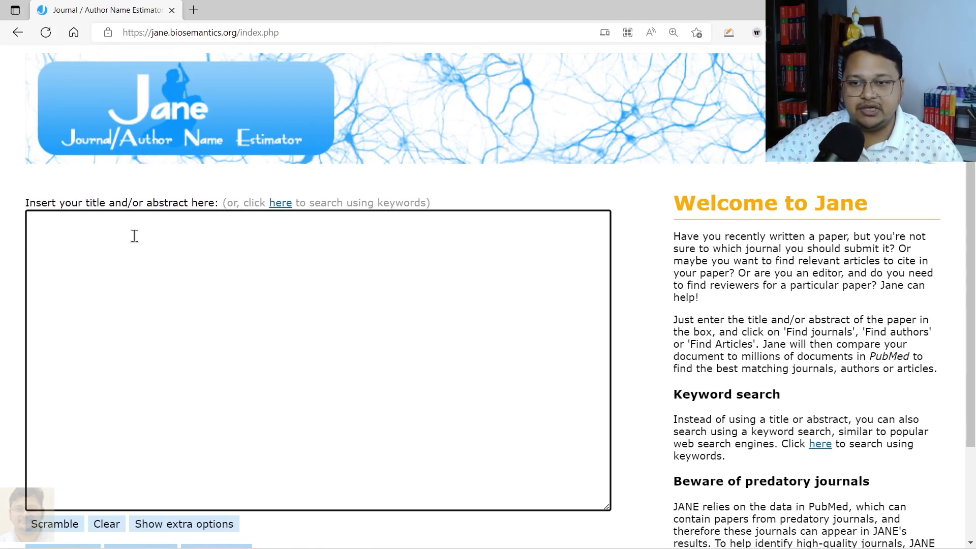
pyautogui.moveTo(86, 203); pyautogui.dragTo(187, 206)
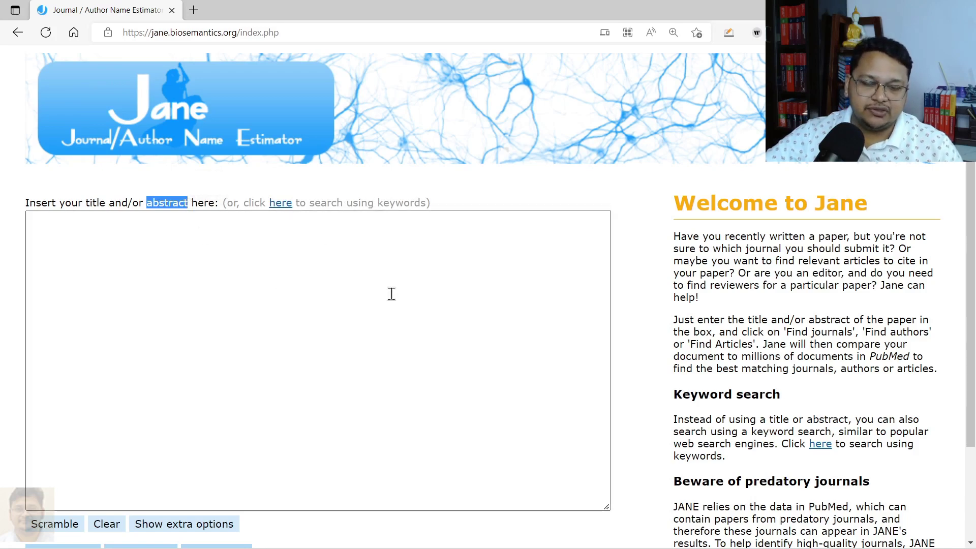
pyautogui.click(373, 311)
pyautogui.scroll(-2, 372, 312)
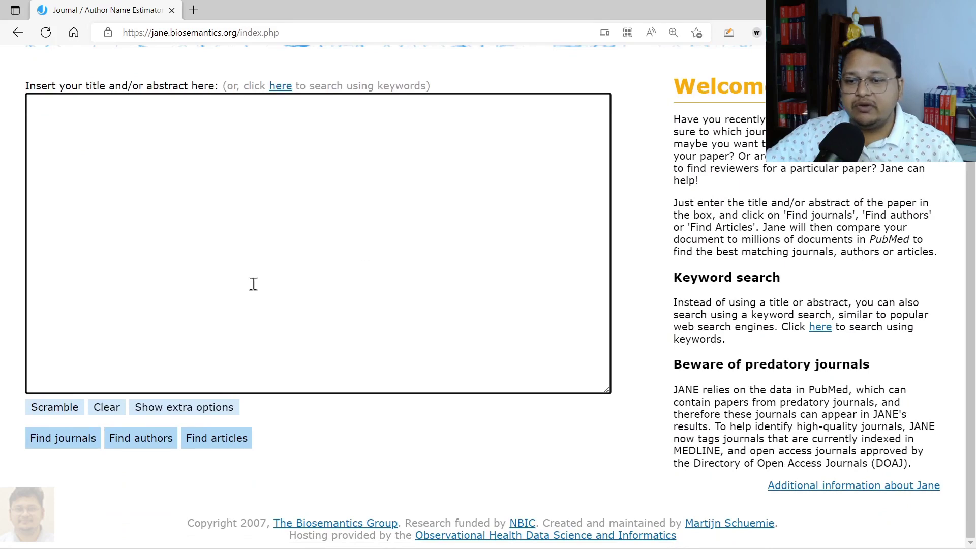
pyautogui.click(215, 407)
pyautogui.scroll(-3, 388, 301)
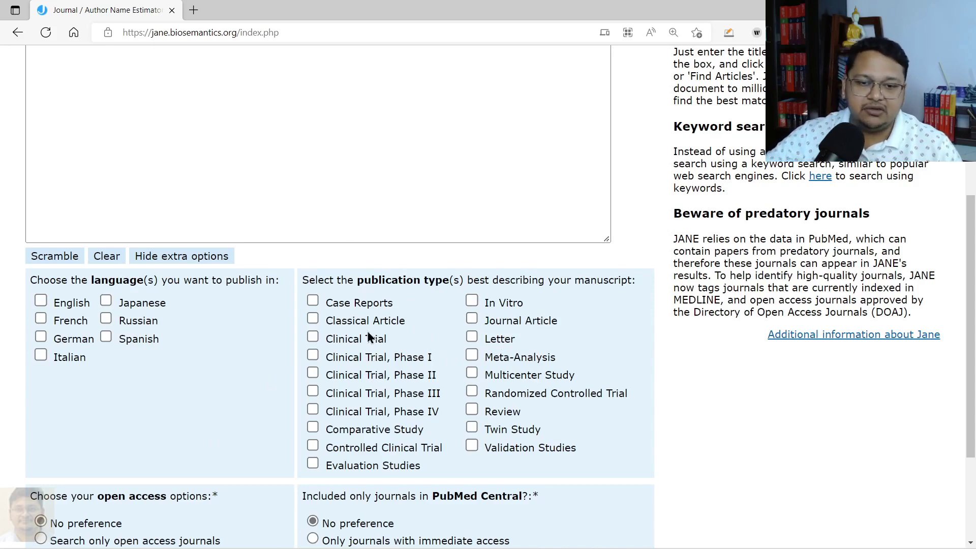
# - Look over the PubMed Central filter, then collapse the extra search options
pyautogui.scroll(-3, 289, 409)
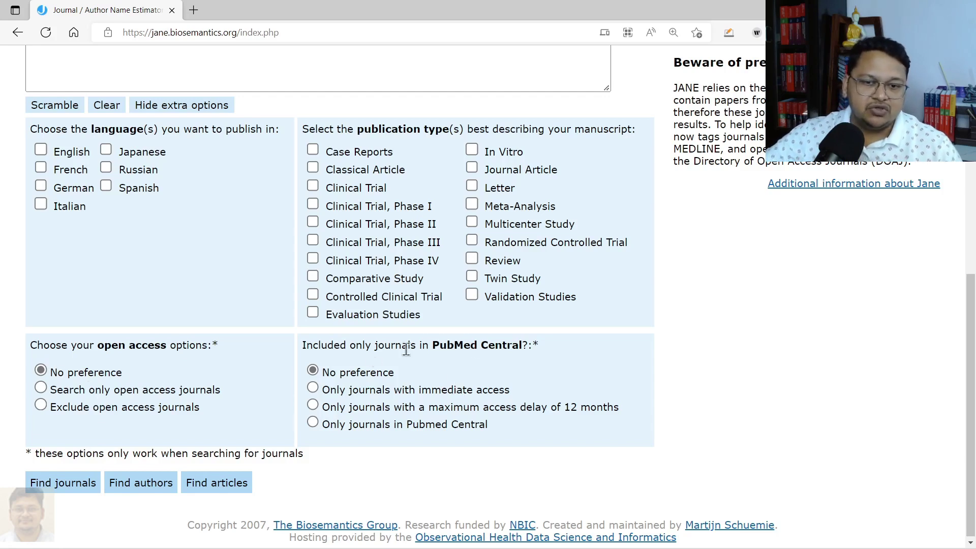
pyautogui.moveTo(305, 349); pyautogui.dragTo(518, 351)
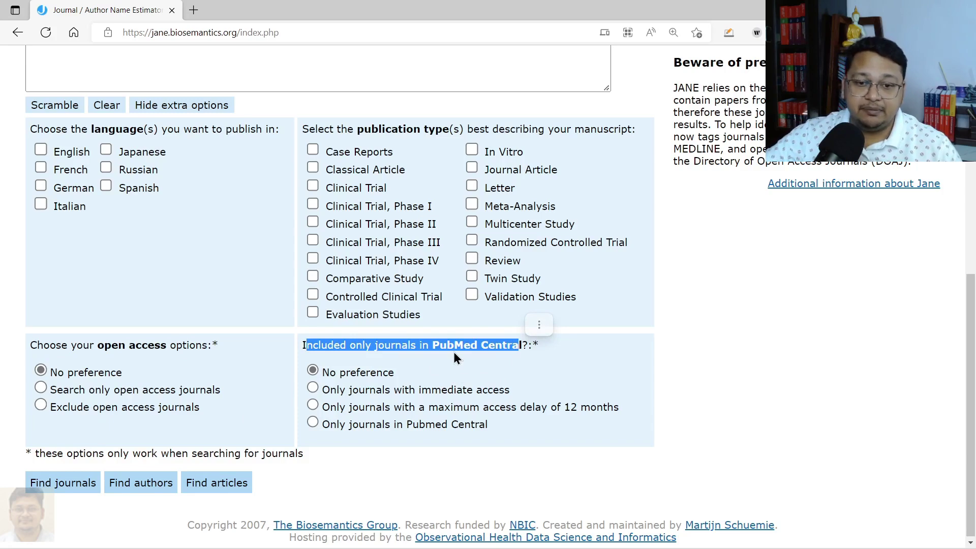
pyautogui.click(549, 358)
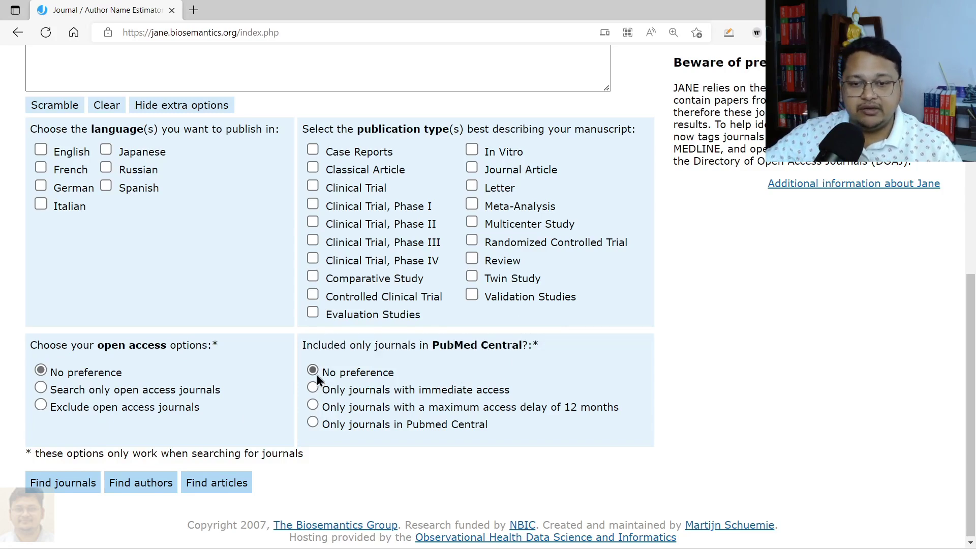
pyautogui.scroll(1, 316, 355)
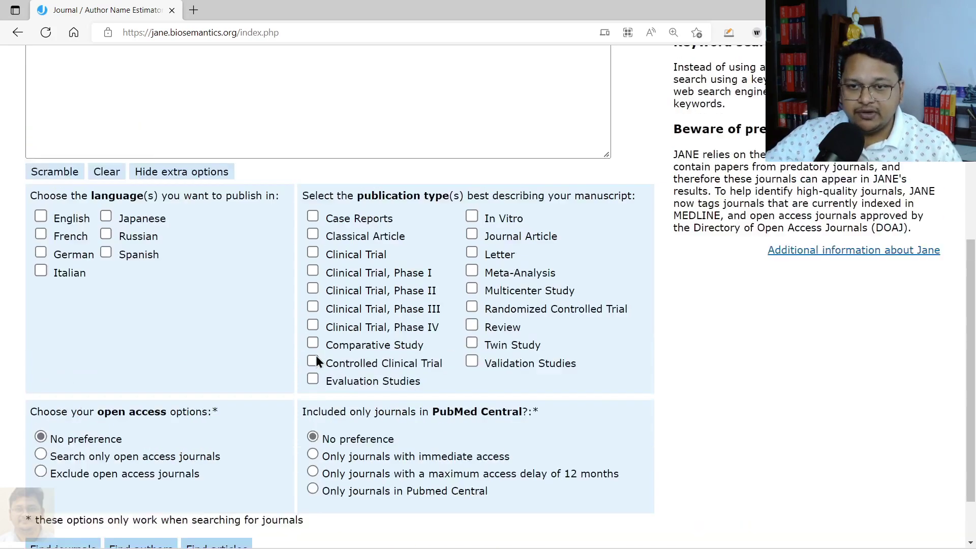
pyautogui.scroll(3, 316, 355)
pyautogui.click(194, 337)
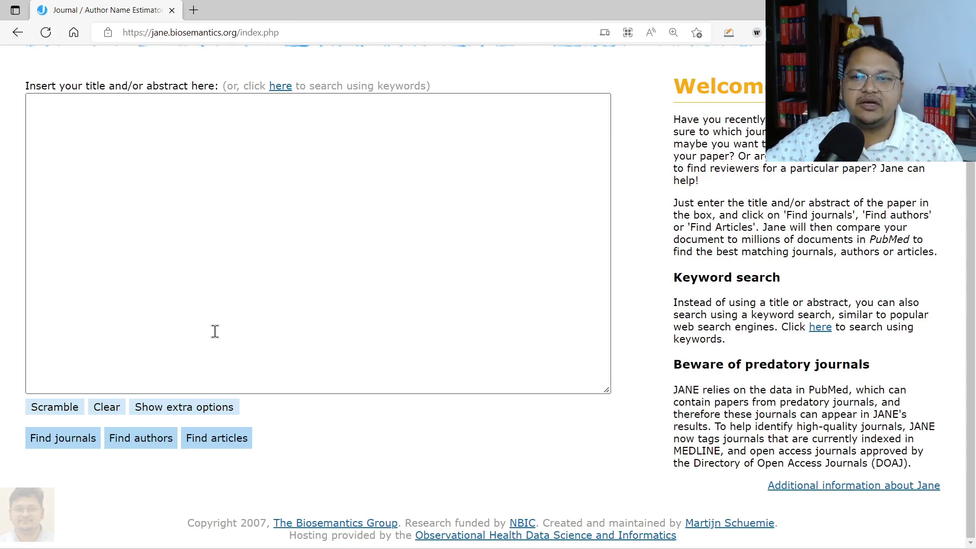
# - Paste the title 'The ForEx++ based decision tree ensemble approach for robust detection of Parkinson's disease' into Jane
pyautogui.scroll(2, 214, 331)
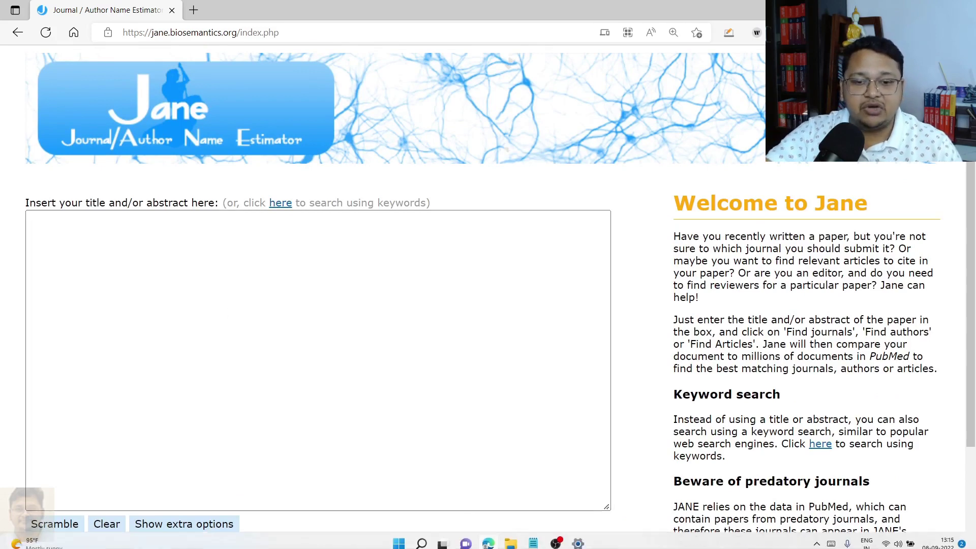
pyautogui.click(534, 542)
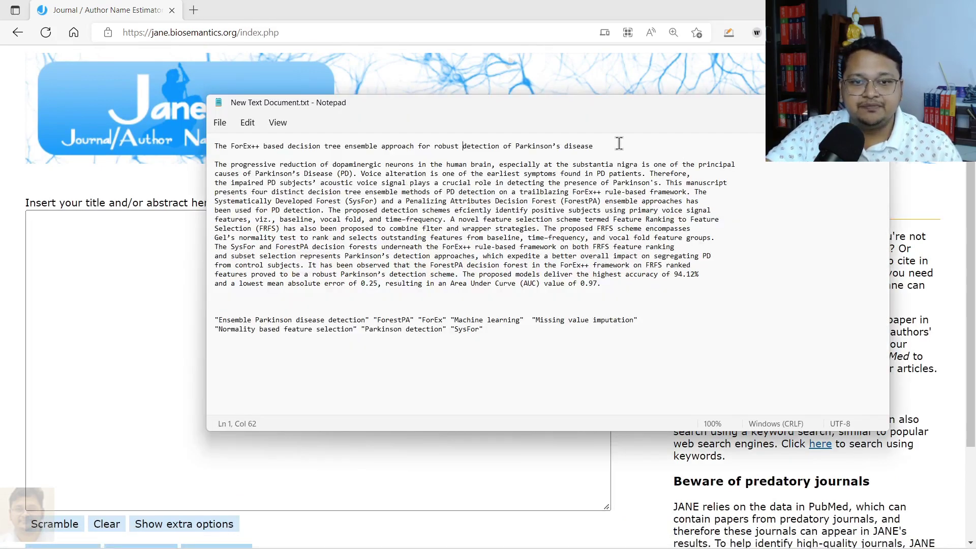
pyautogui.moveTo(594, 147); pyautogui.dragTo(182, 147)
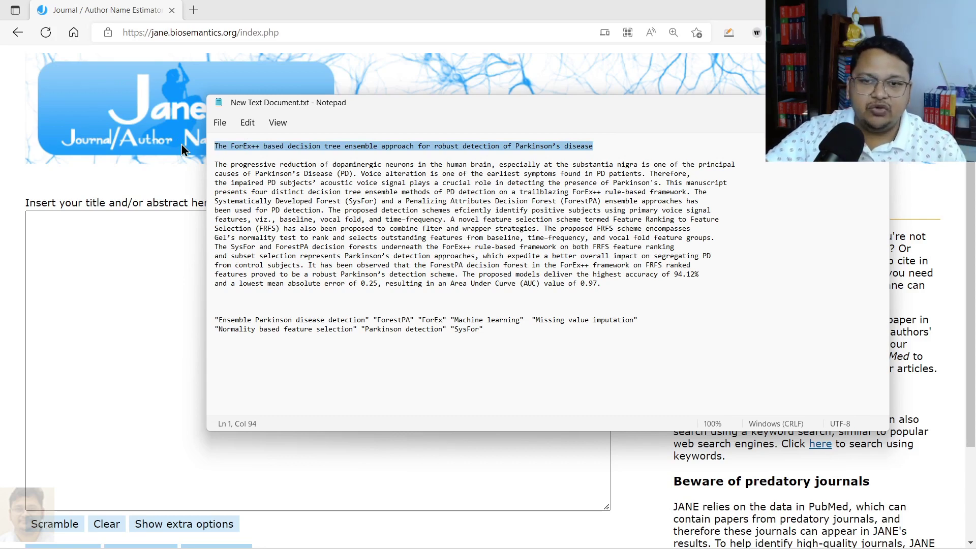
pyautogui.click(218, 320)
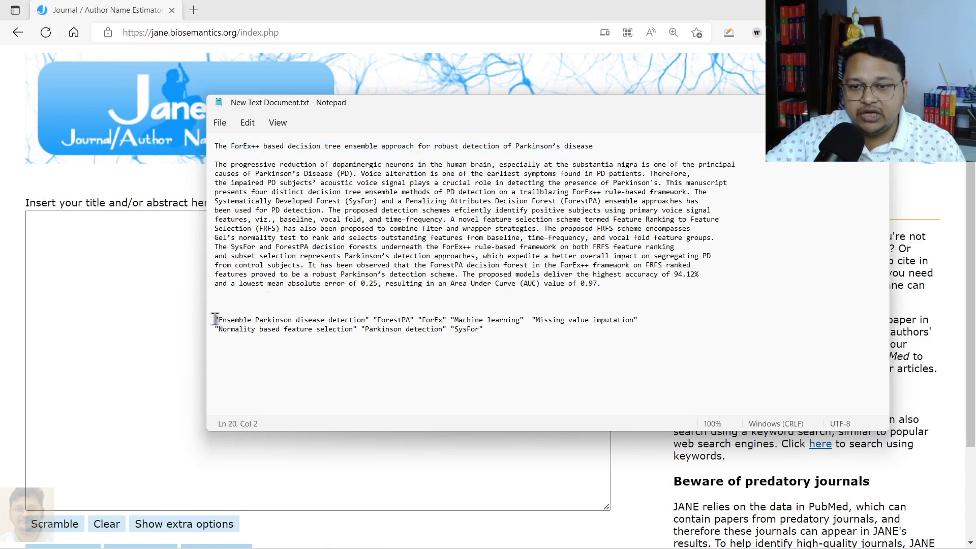
pyautogui.doubleClick(367, 320)
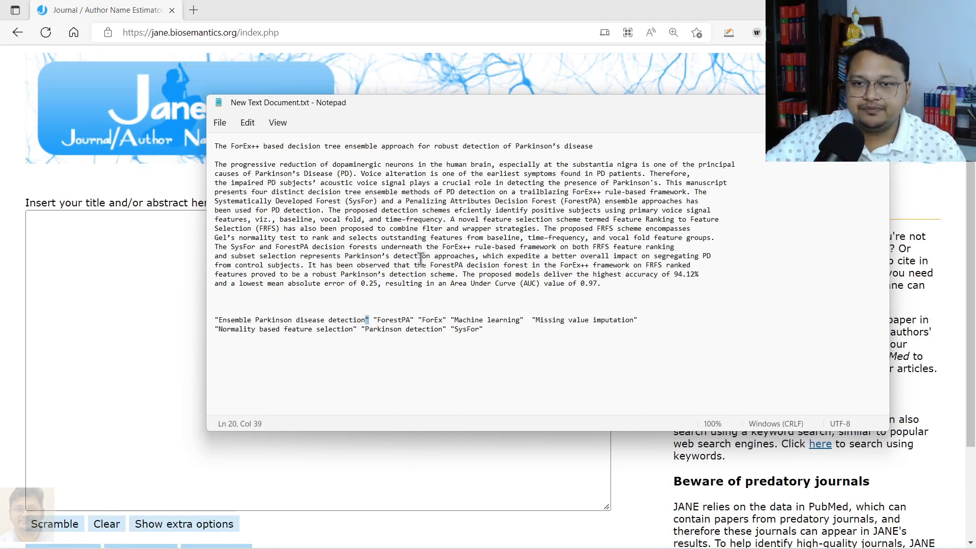
pyautogui.moveTo(601, 145); pyautogui.dragTo(144, 139)
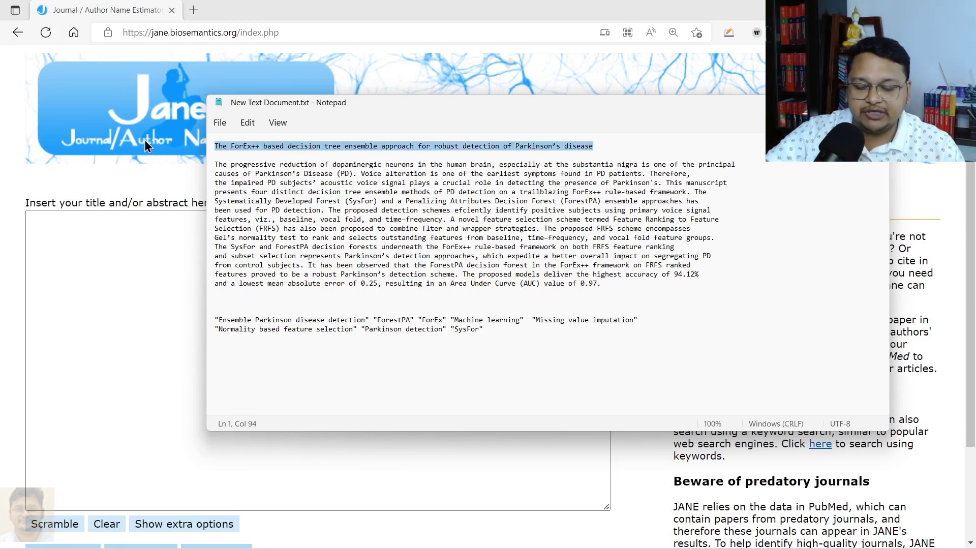
pyautogui.hotkey('ctrl', 'c')
pyautogui.click(107, 323)
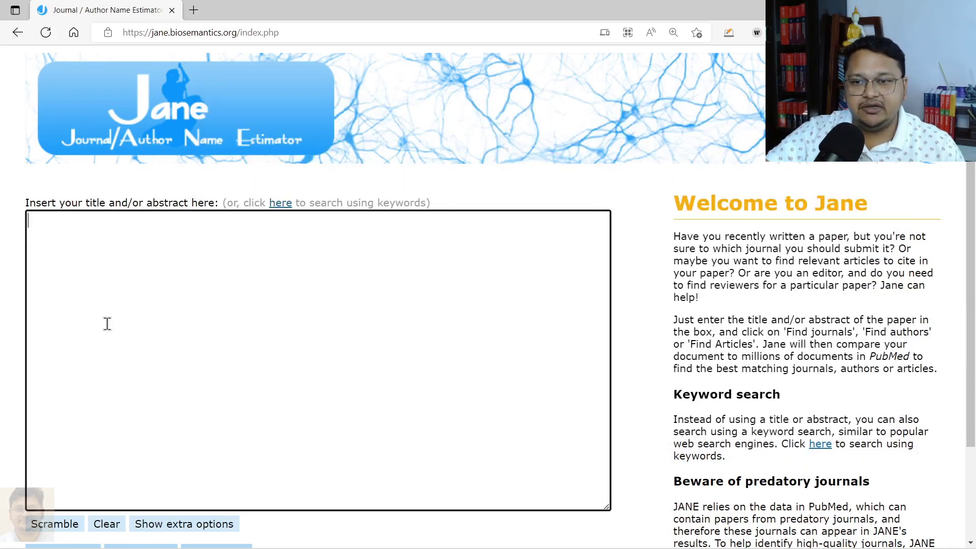
pyautogui.hotkey('ctrl', 'v')
pyautogui.scroll(-2, 212, 327)
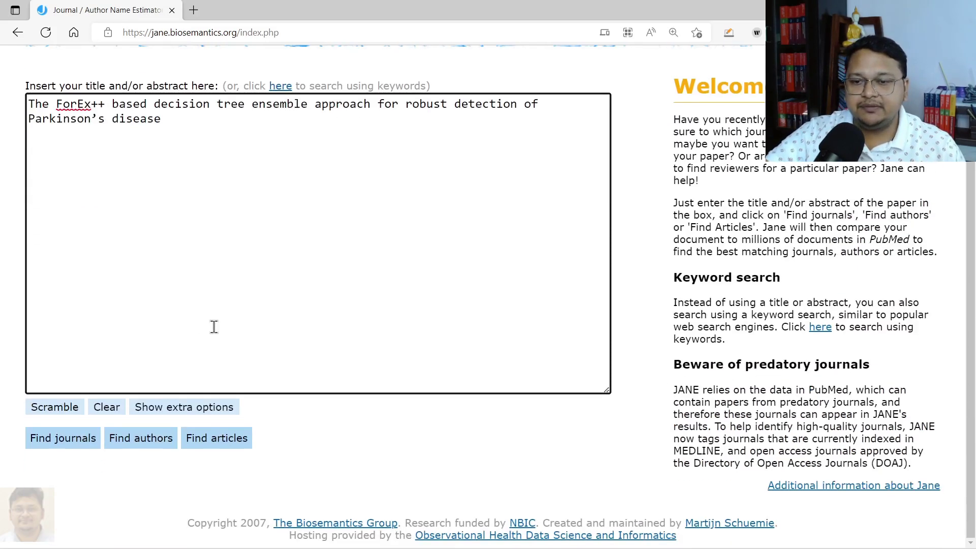
# - Find journals matching the title and review them, including Computational intelligence and neuroscience
pyautogui.click(64, 441)
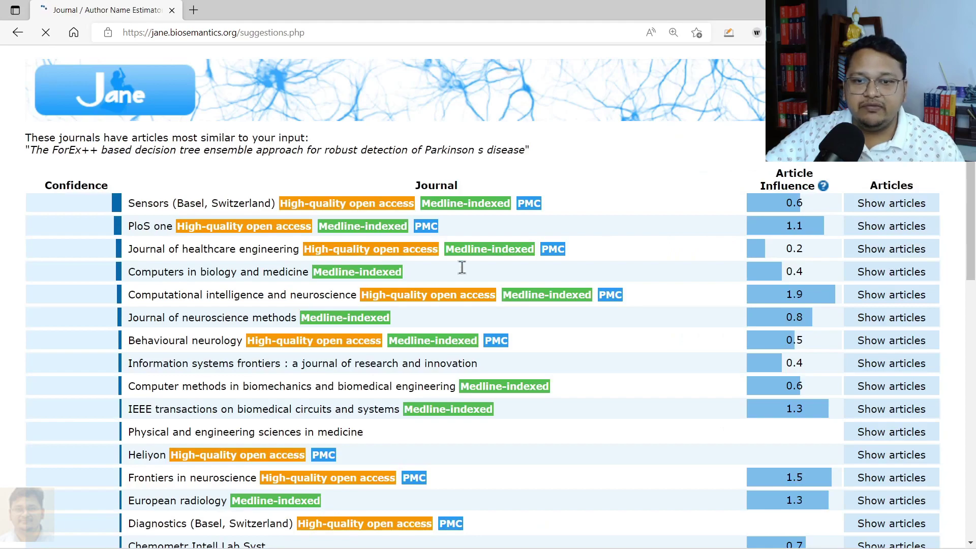
pyautogui.scroll(-10, 462, 268)
pyautogui.scroll(8, 466, 277)
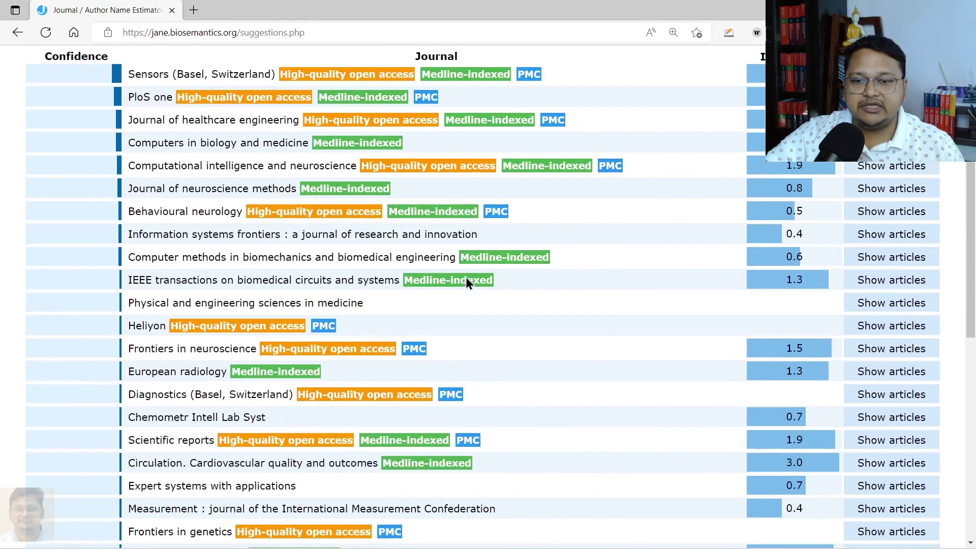
pyautogui.scroll(-10, 465, 279)
pyautogui.scroll(10, 462, 296)
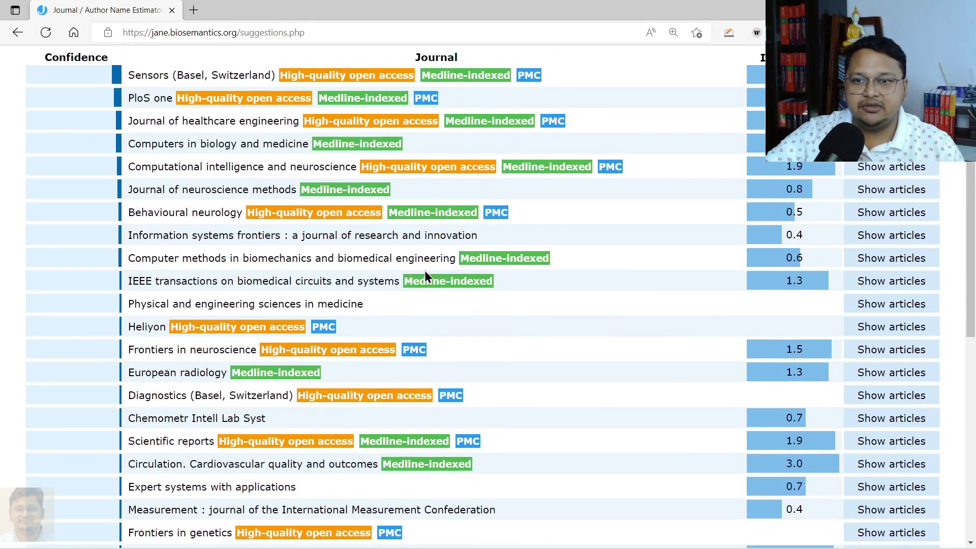
pyautogui.scroll(3, 425, 273)
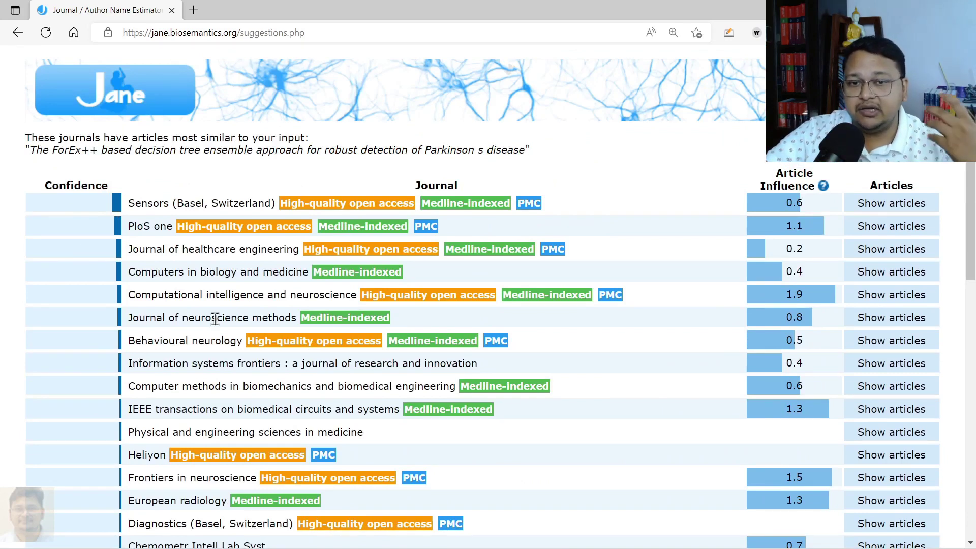
pyautogui.moveTo(322, 206)
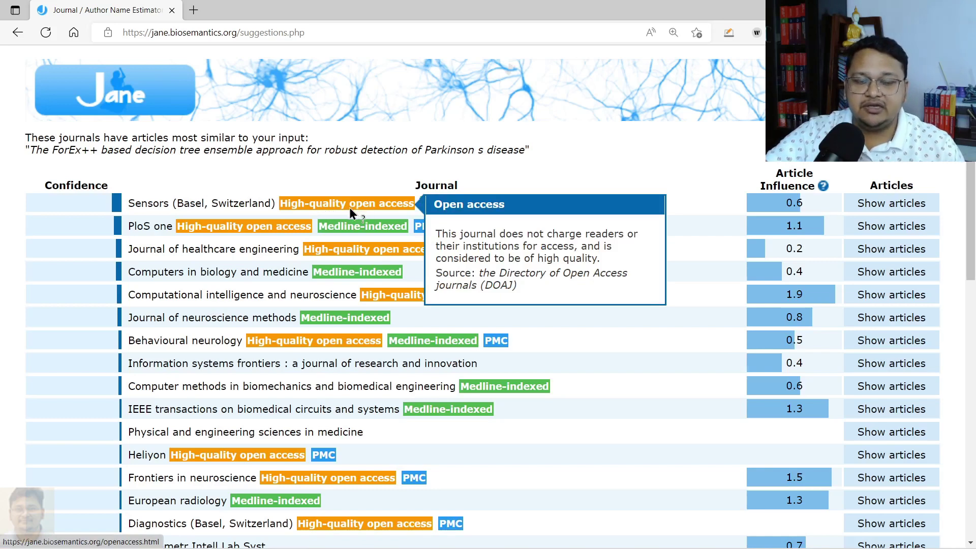
pyautogui.moveTo(447, 203)
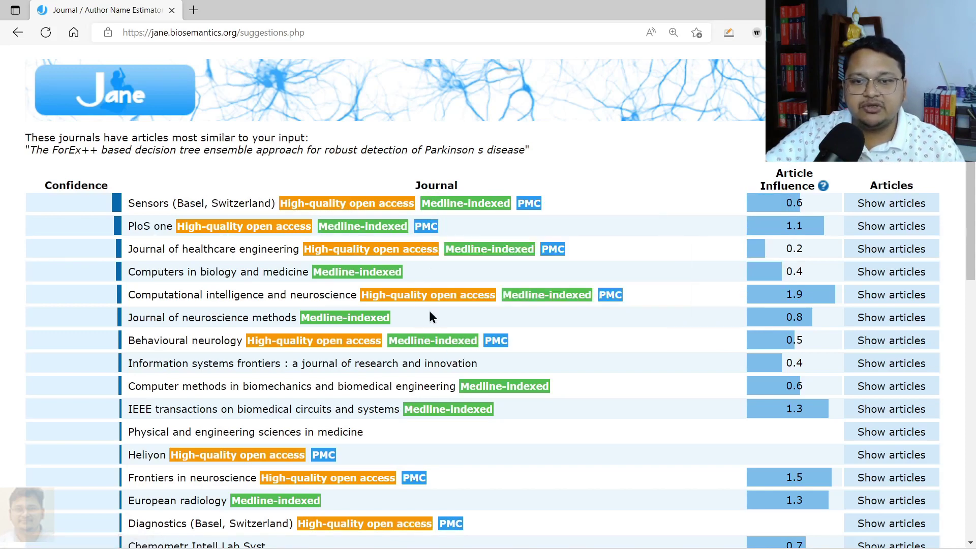
pyautogui.moveTo(422, 249)
pyautogui.scroll(-3, 264, 239)
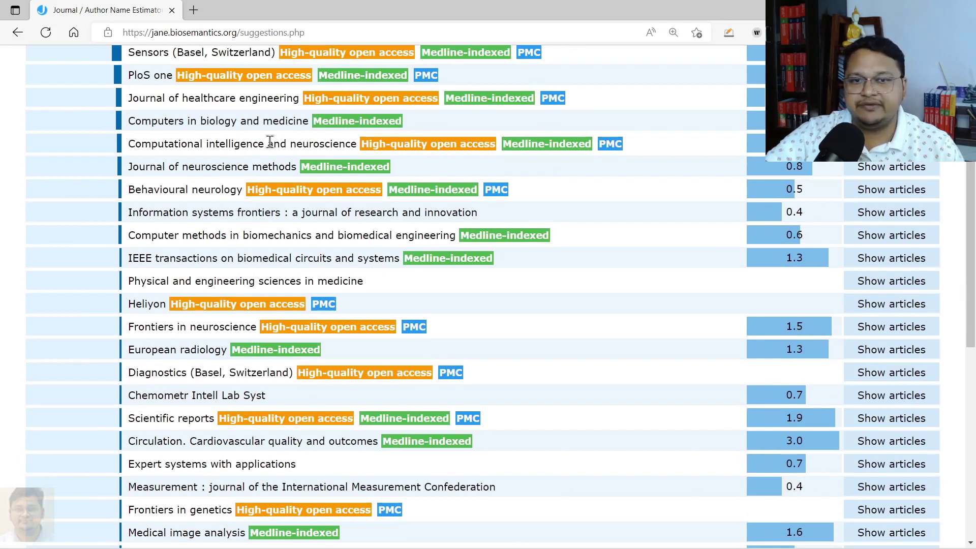
pyautogui.moveTo(128, 143); pyautogui.dragTo(361, 143)
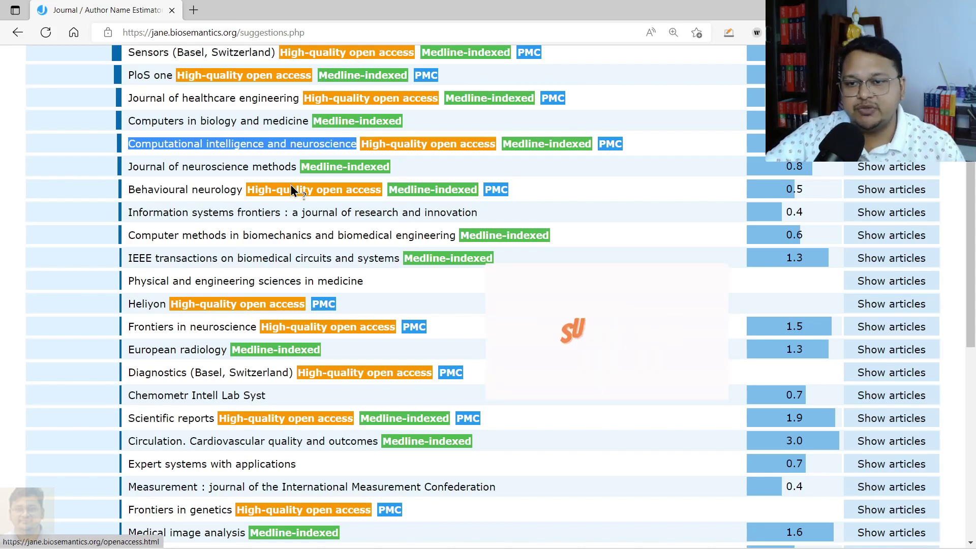
# - Return from the title-based journal results to Jane's entry page
pyautogui.scroll(-3, 330, 199)
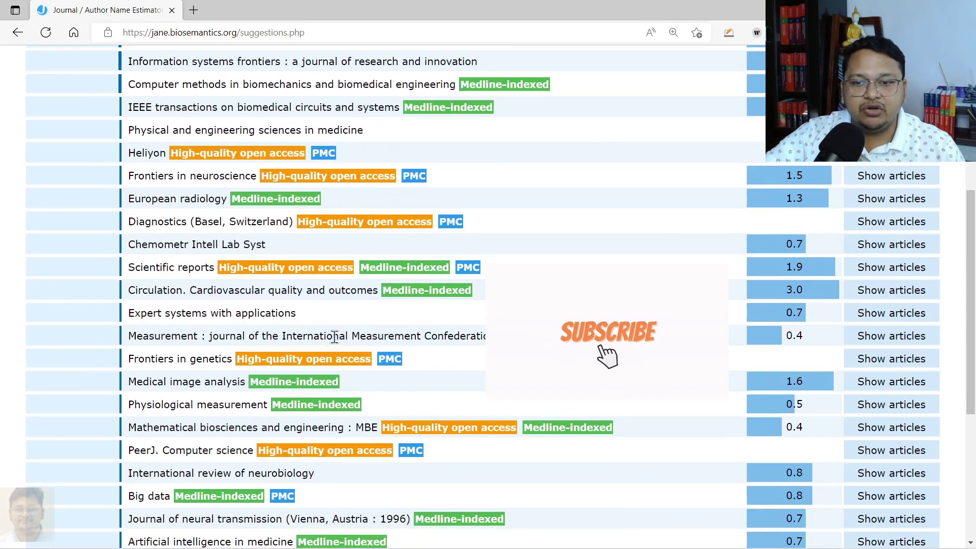
pyautogui.scroll(-6, 344, 343)
pyautogui.scroll(7, 270, 371)
pyautogui.scroll(5, 269, 365)
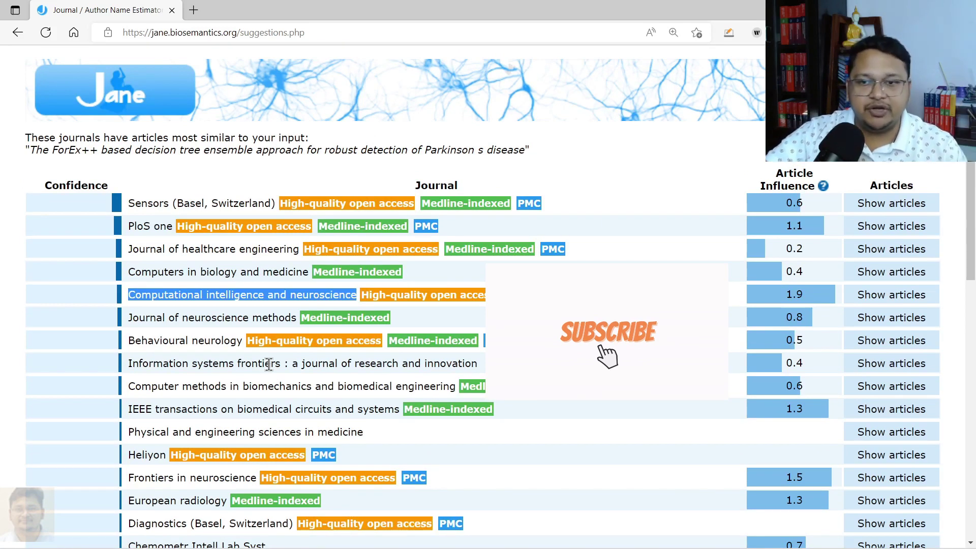
pyautogui.click(17, 33)
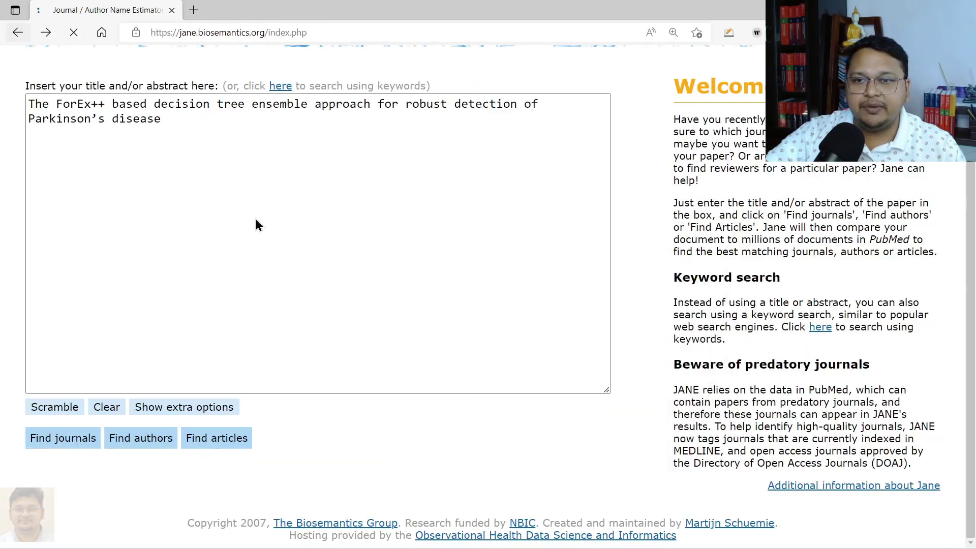
# - Replace the title in Jane's text box with the paper's abstract copied from Notepad
pyautogui.click(534, 539)
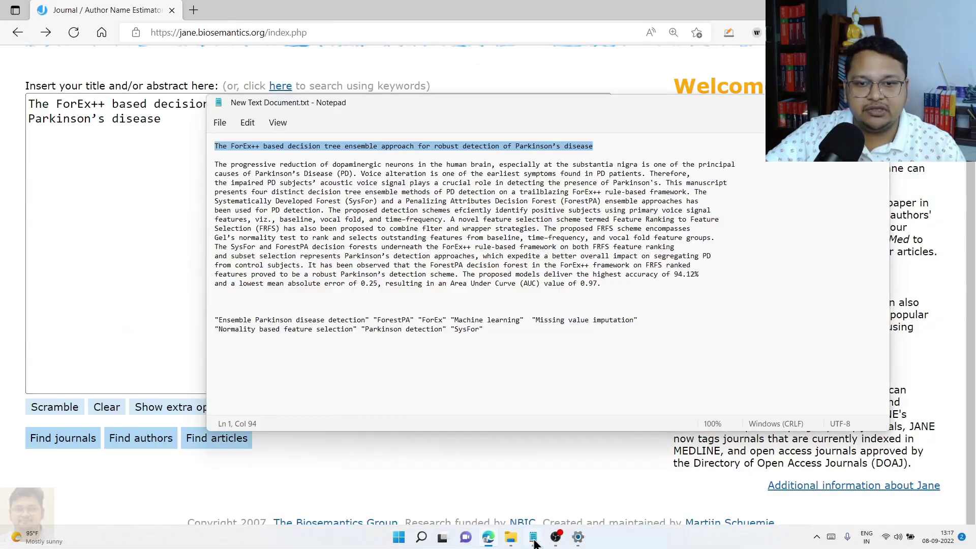
pyautogui.moveTo(602, 289); pyautogui.dragTo(207, 167)
pyautogui.click(146, 206)
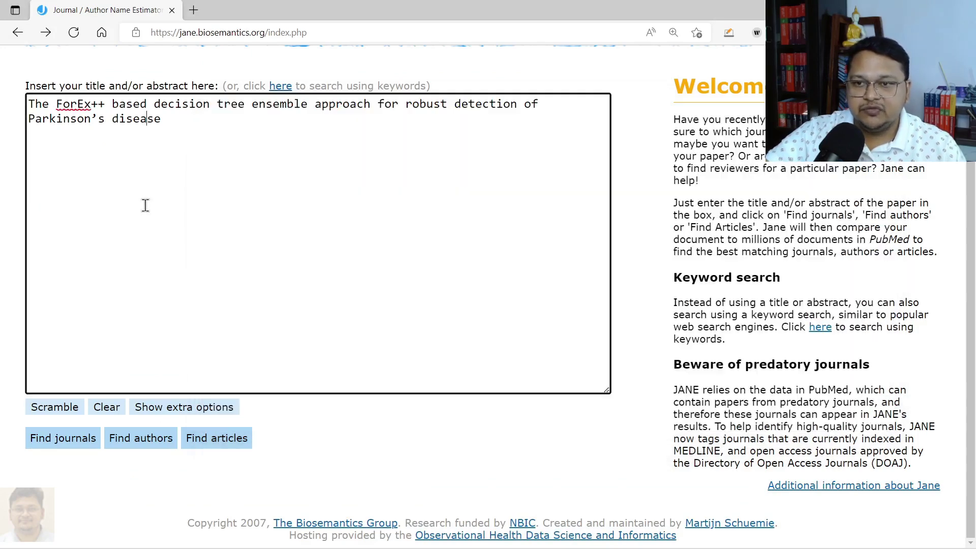
pyautogui.hotkey('ctrl', 'a')
pyautogui.hotkey('ctrl', 'v')
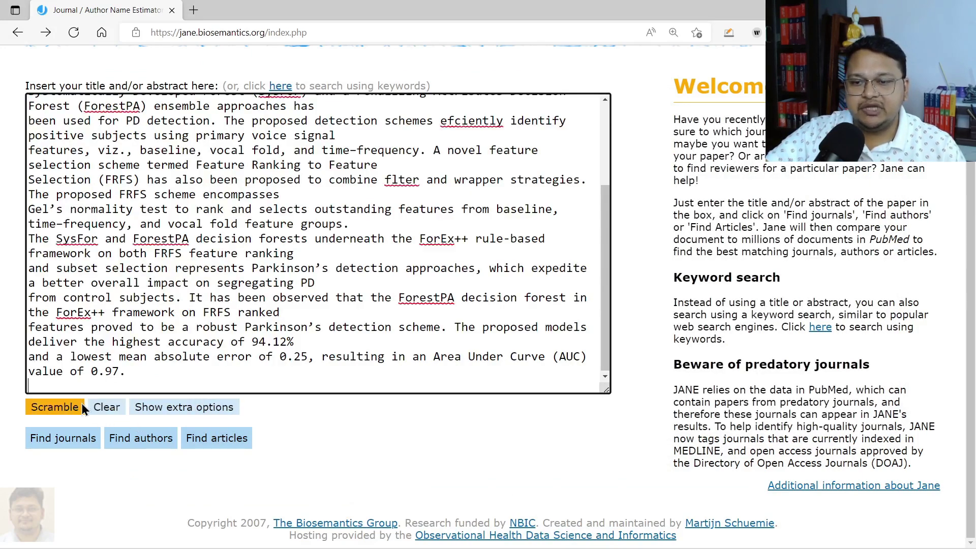
# - Find journals matching the abstract, leaving the extra filters hidden
pyautogui.click(160, 413)
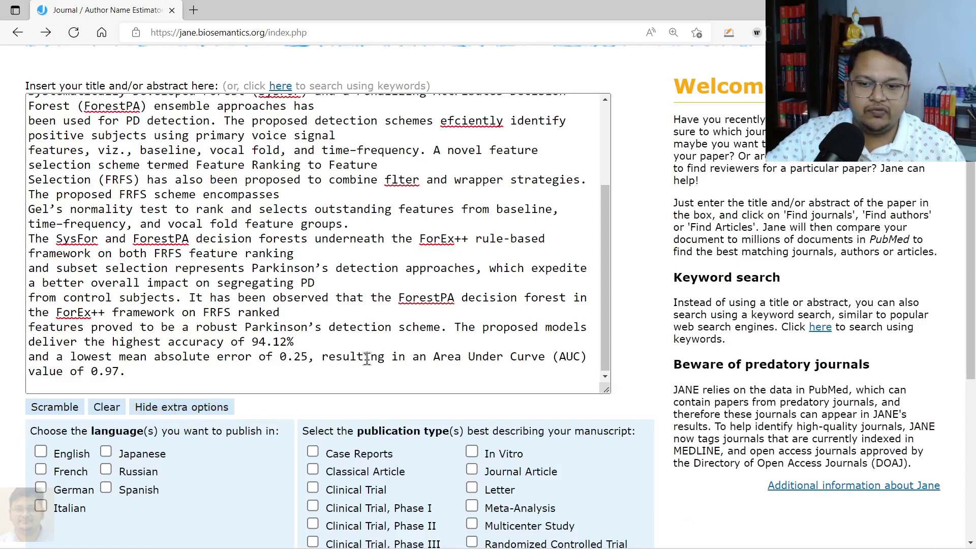
pyautogui.click(197, 411)
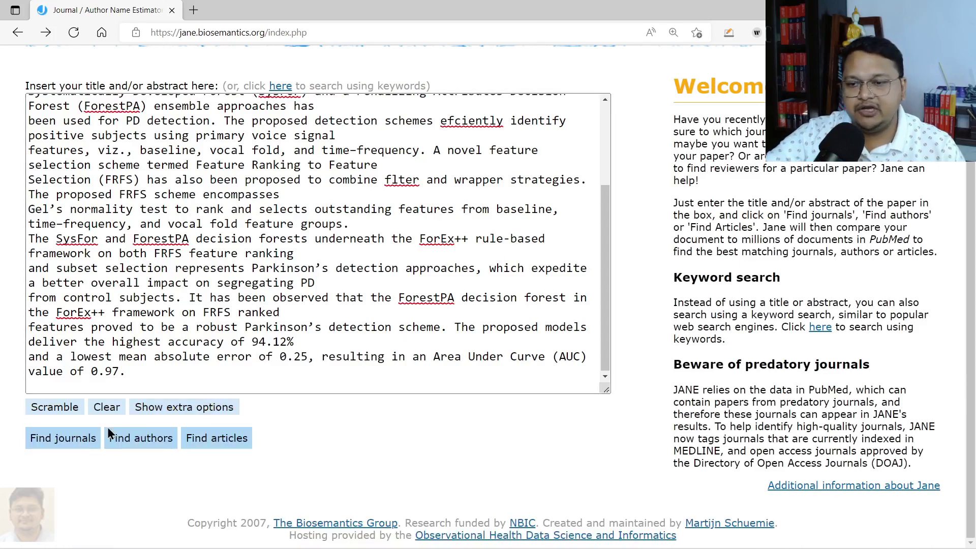
pyautogui.click(83, 442)
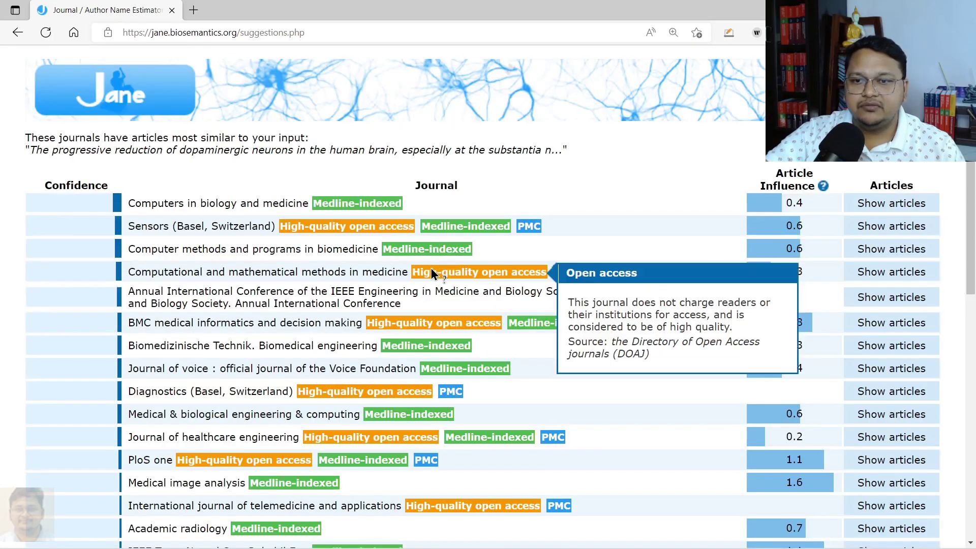
pyautogui.scroll(-10, 416, 305)
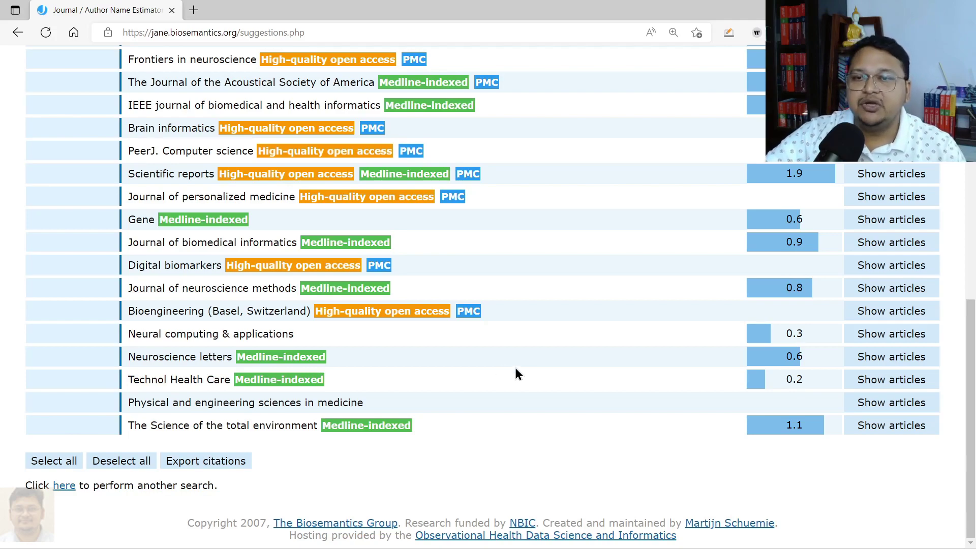
# - Go back from the abstract-based journal results to the entry page, abstract still entered
pyautogui.scroll(8, 514, 365)
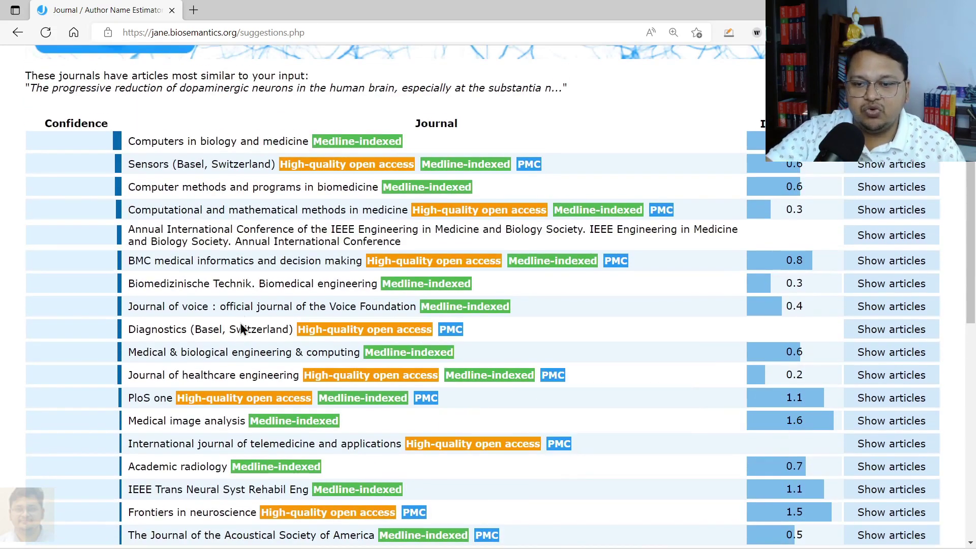
pyautogui.scroll(-2, 244, 358)
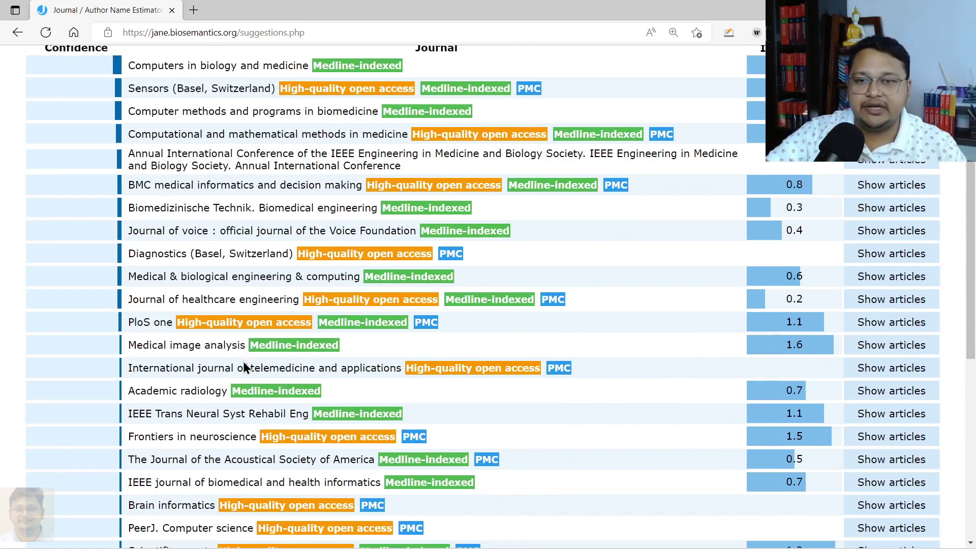
pyautogui.scroll(3, 244, 366)
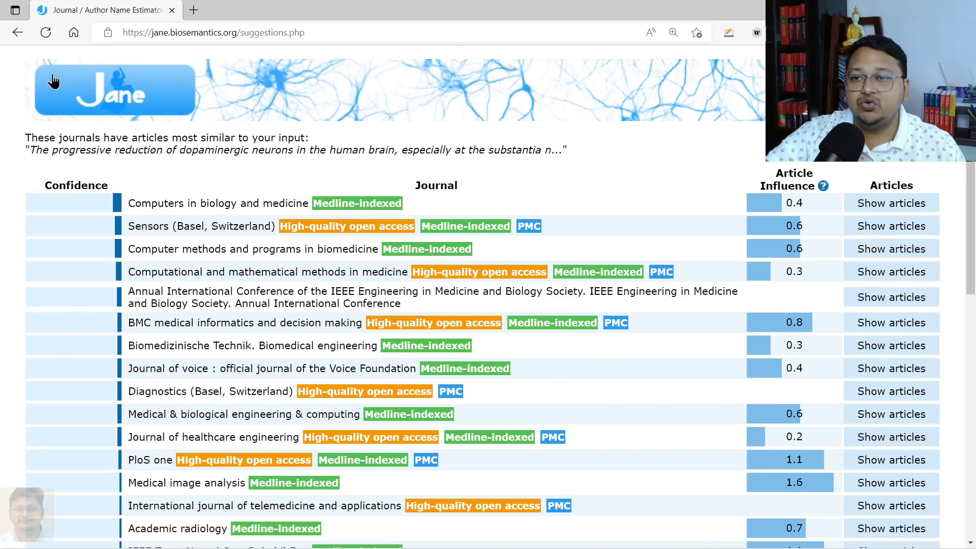
pyautogui.click(16, 38)
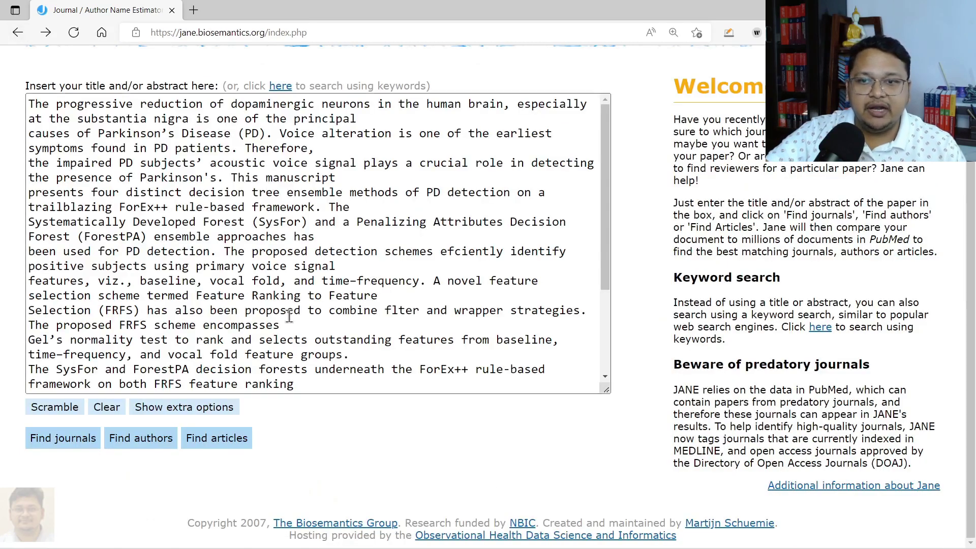
pyautogui.scroll(3, 313, 168)
# - Switch Jane to keyword search and focus the empty query field
pyautogui.click(280, 203)
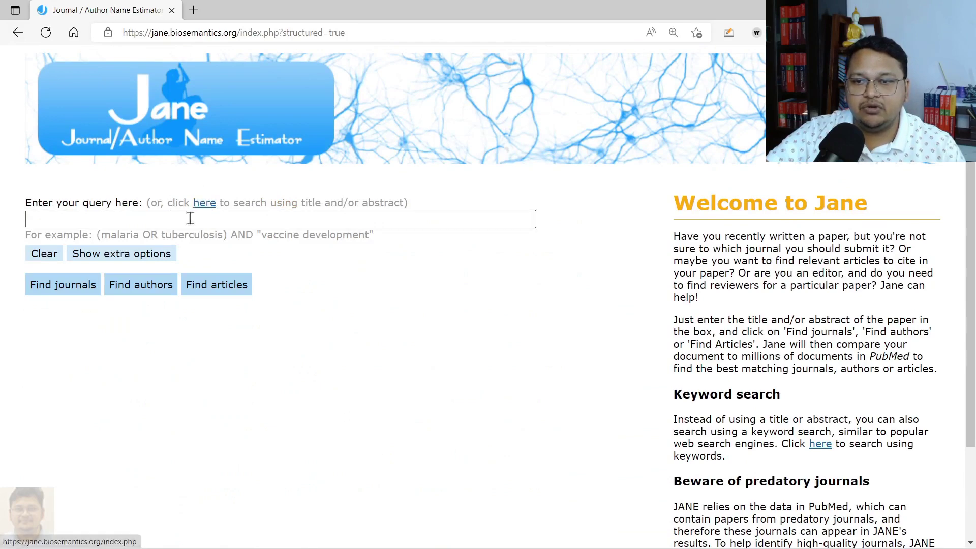
pyautogui.click(75, 218)
pyautogui.click(562, 420)
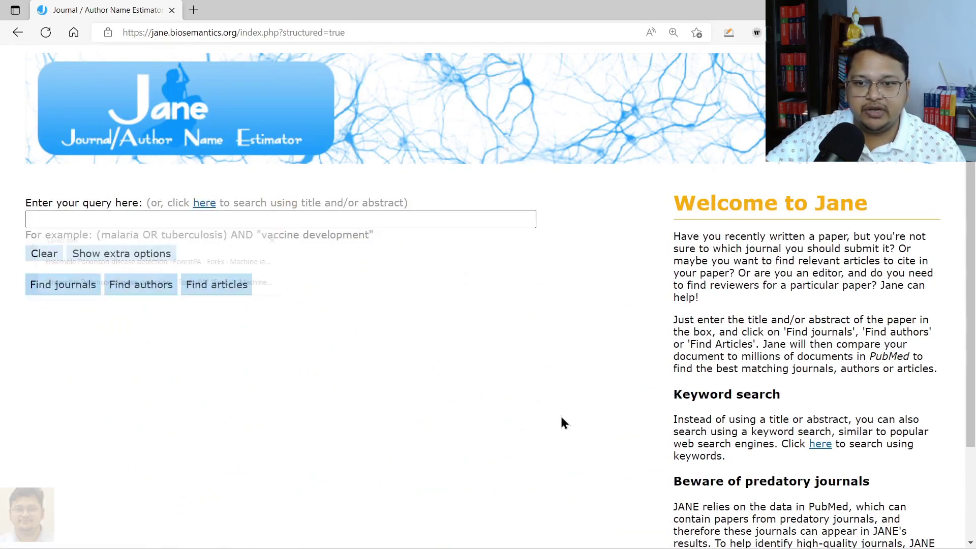
# - Paste the paper's two lines of quoted keywords from Notepad and find matching journals
pyautogui.click(533, 540)
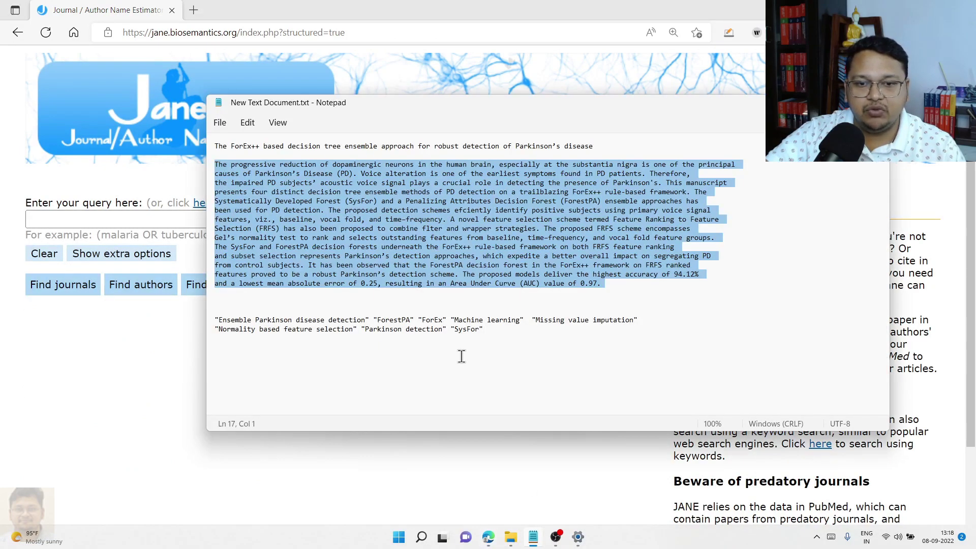
pyautogui.moveTo(499, 333); pyautogui.dragTo(215, 318)
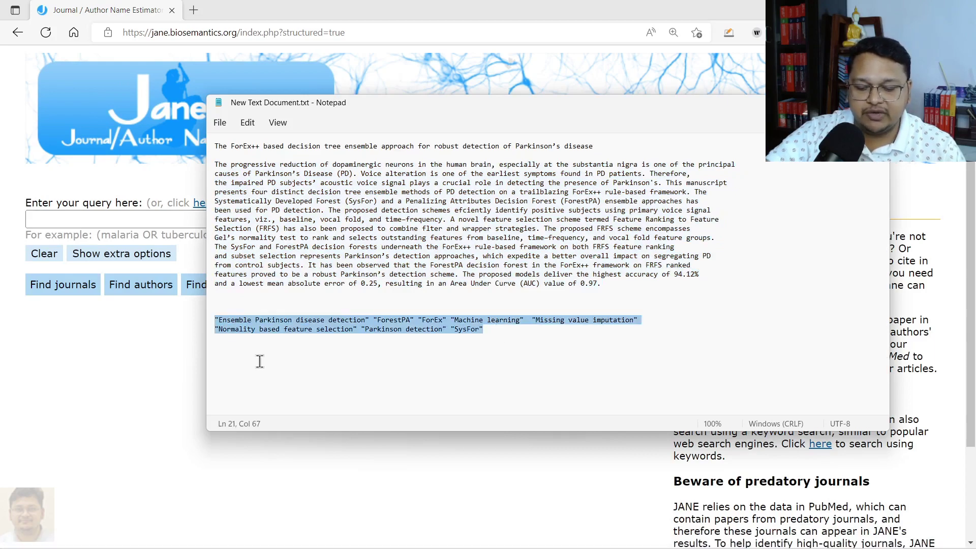
pyautogui.click(141, 219)
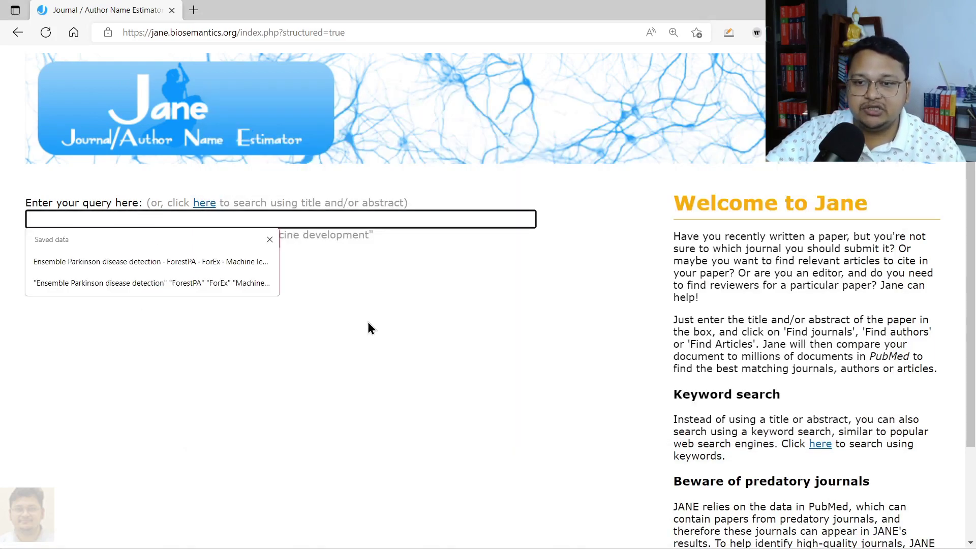
pyautogui.hotkey('ctrl', 'v')
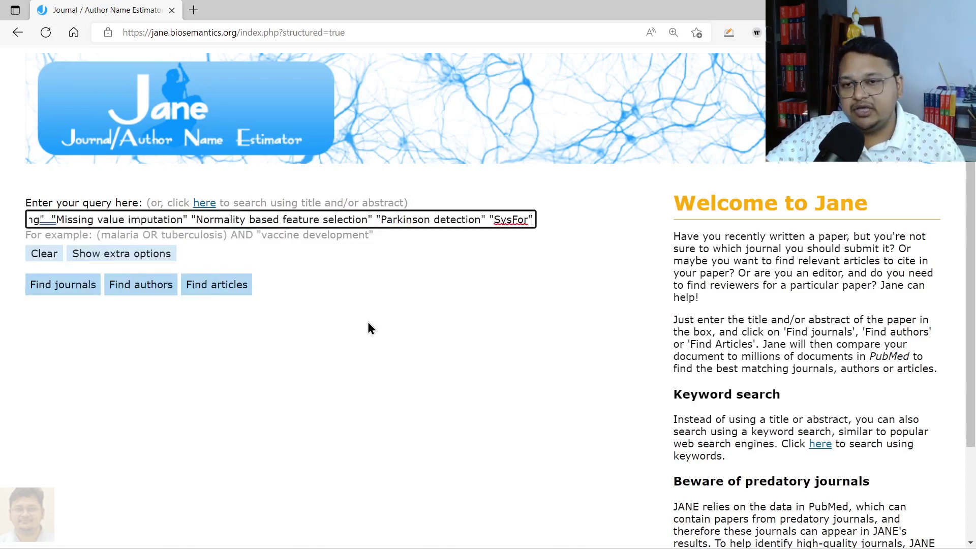
pyautogui.click(77, 285)
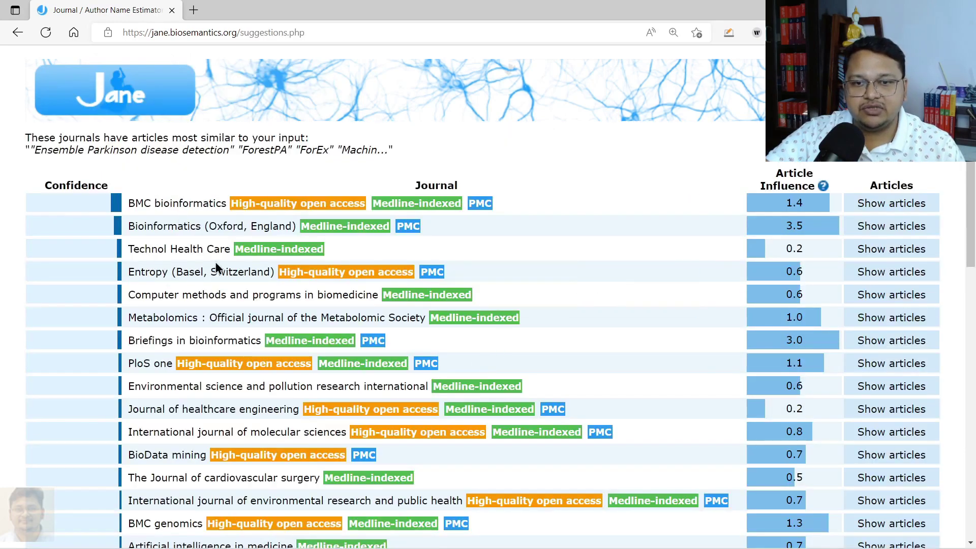
pyautogui.scroll(-12, 216, 266)
pyautogui.scroll(9, 214, 329)
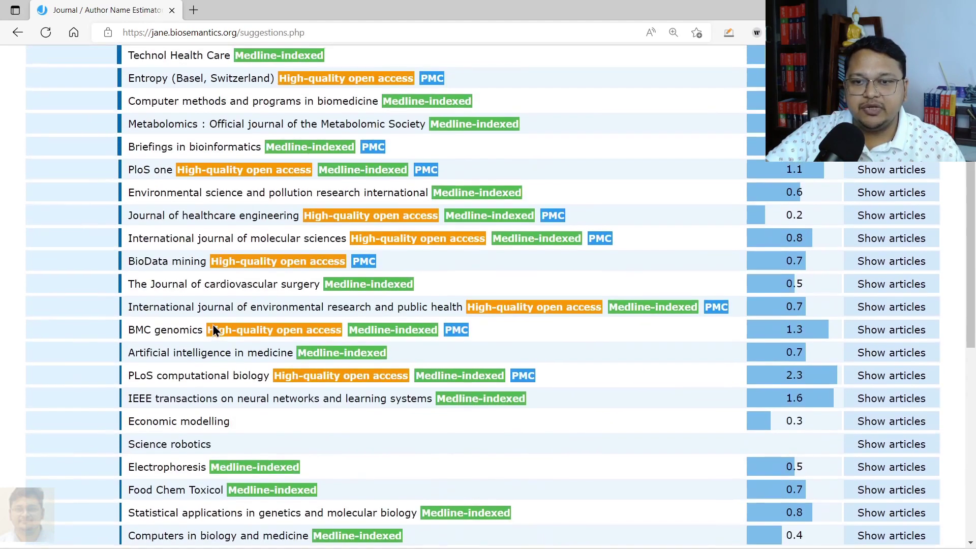
pyautogui.scroll(4, 213, 329)
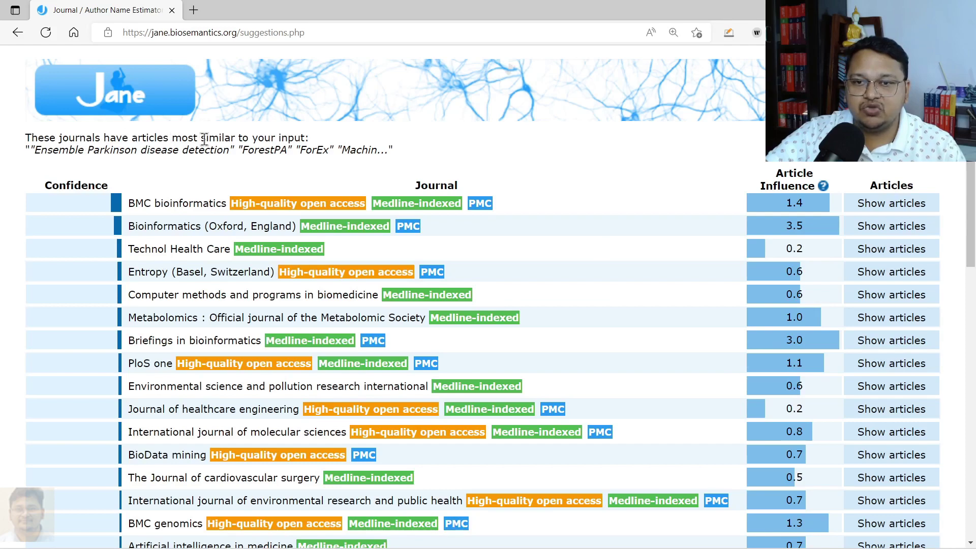
pyautogui.moveTo(244, 150); pyautogui.dragTo(281, 150)
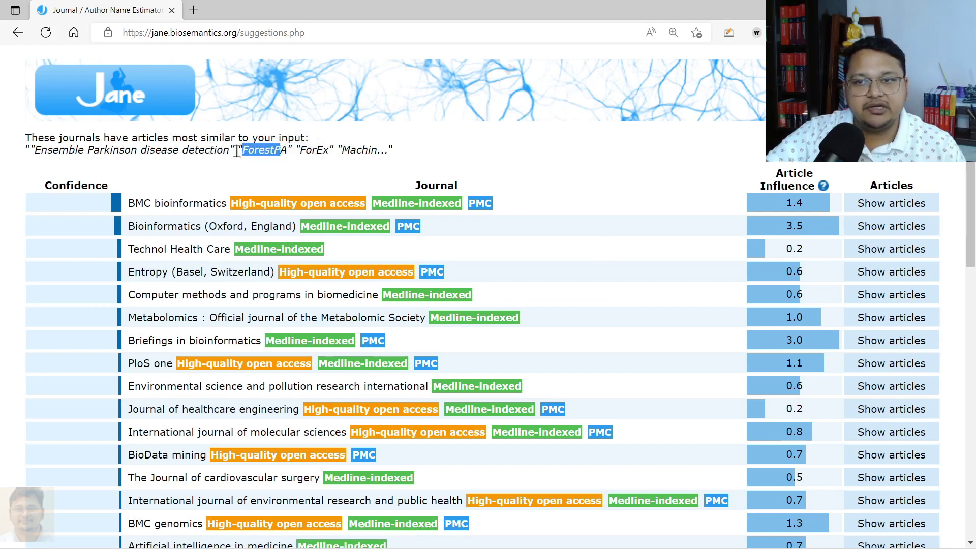
pyautogui.click(18, 35)
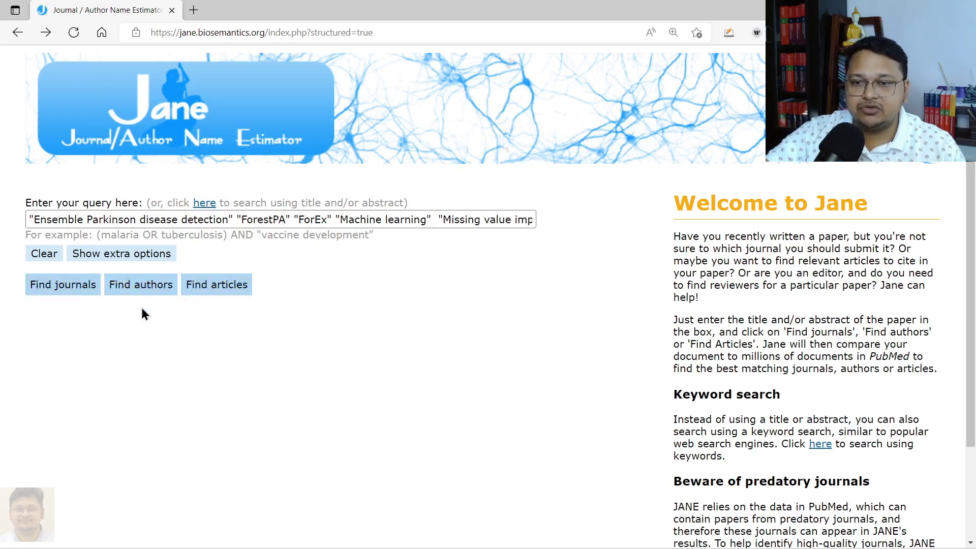
# - Find authors whose articles match the quoted Parkinson keywords and browse the list
pyautogui.click(142, 286)
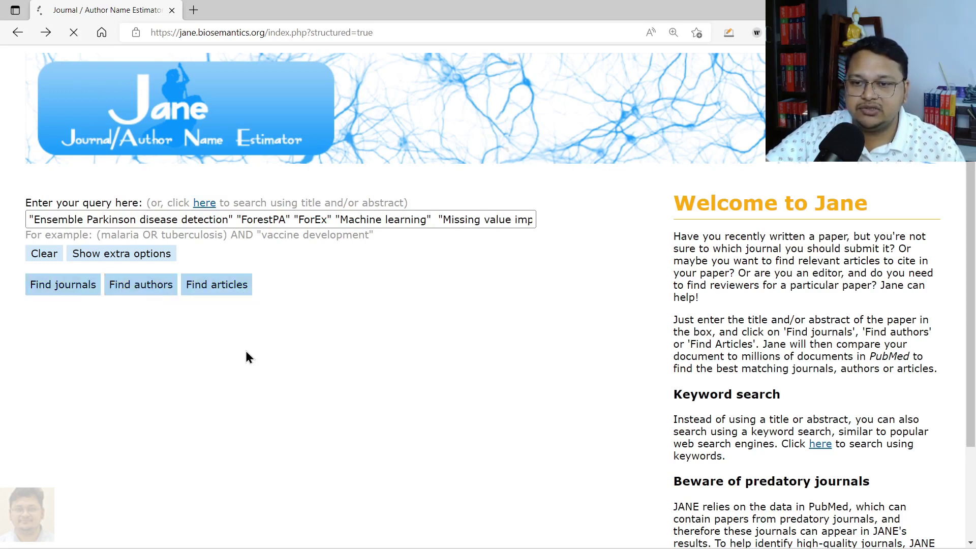
pyautogui.scroll(-15, 552, 228)
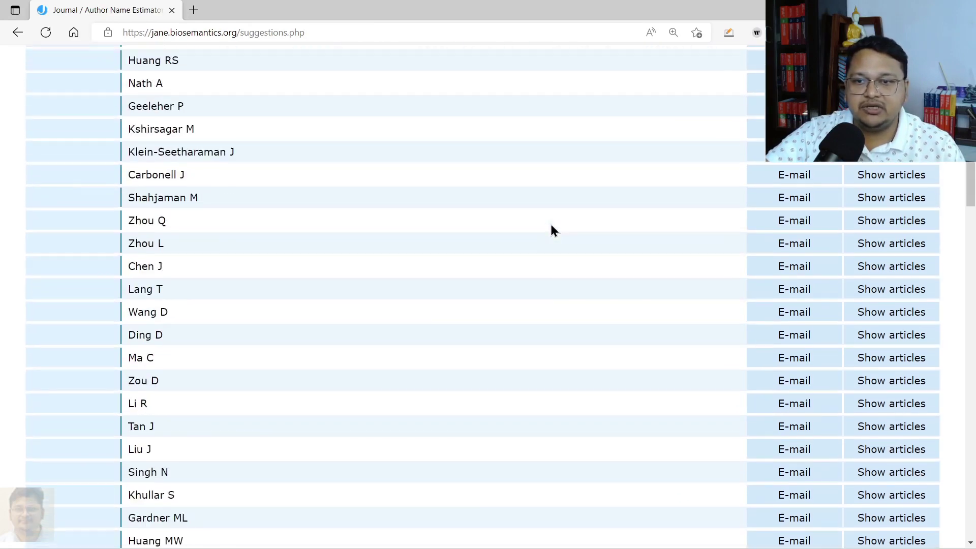
pyautogui.scroll(-10, 551, 225)
pyautogui.scroll(15, 550, 226)
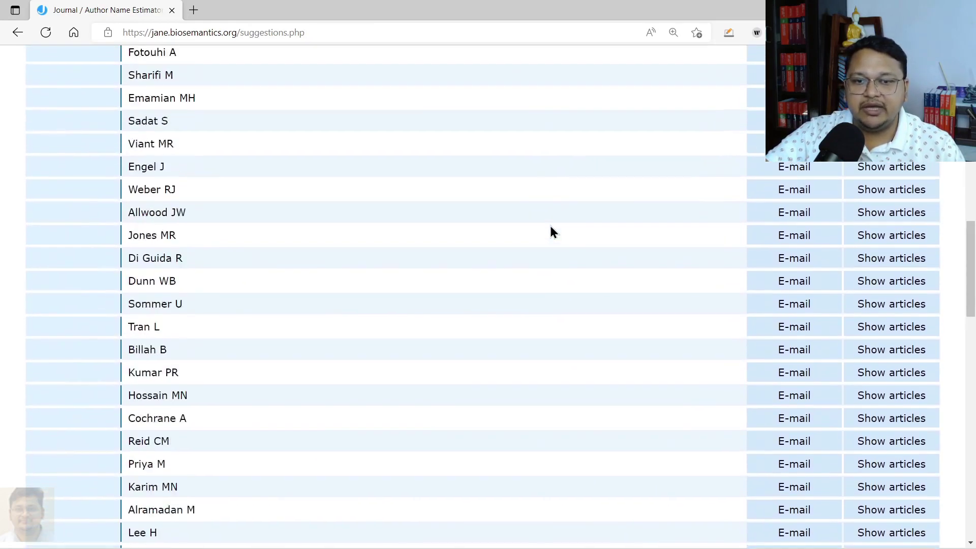
pyautogui.scroll(6, 551, 226)
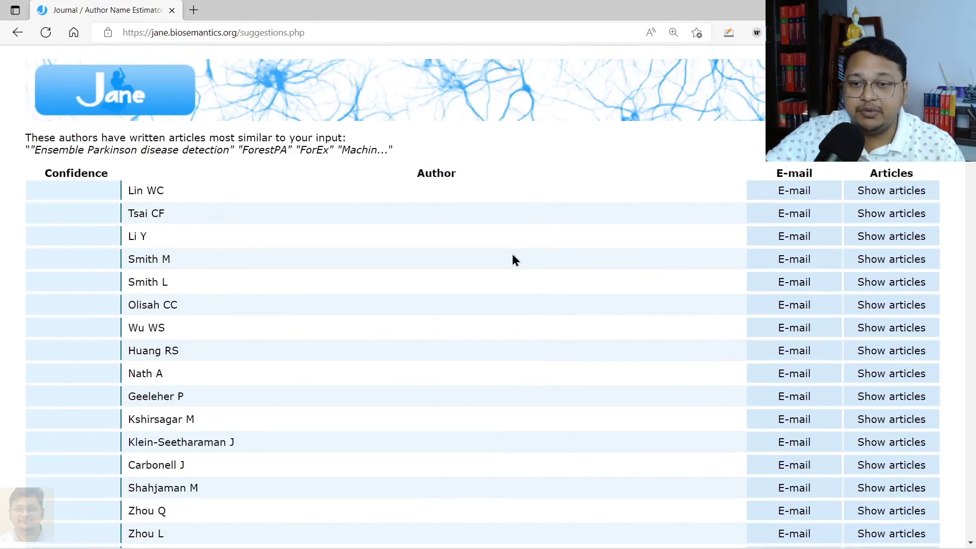
# - View one suggested author's e-mail addresses in the popup, then close it
pyautogui.click(790, 244)
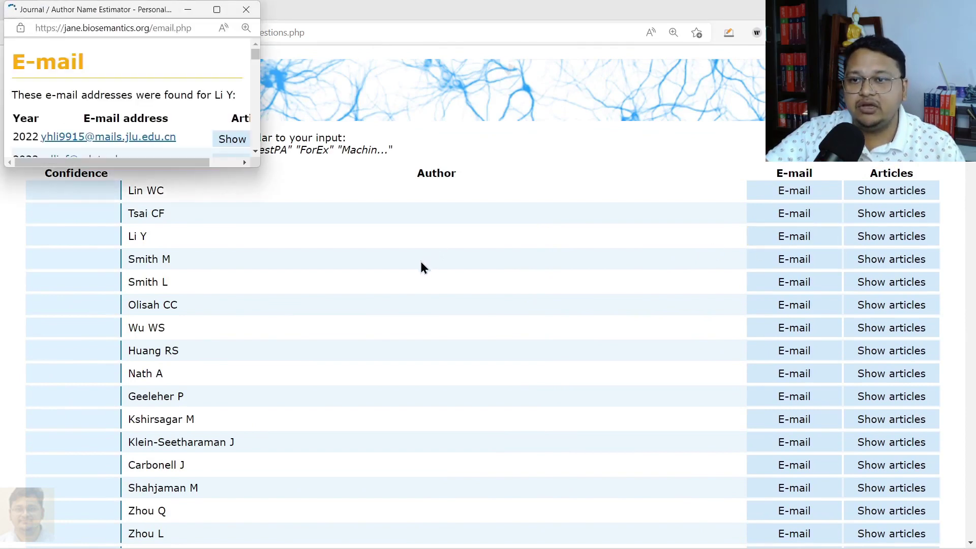
pyautogui.scroll(-3, 170, 130)
pyautogui.scroll(-3, 170, 133)
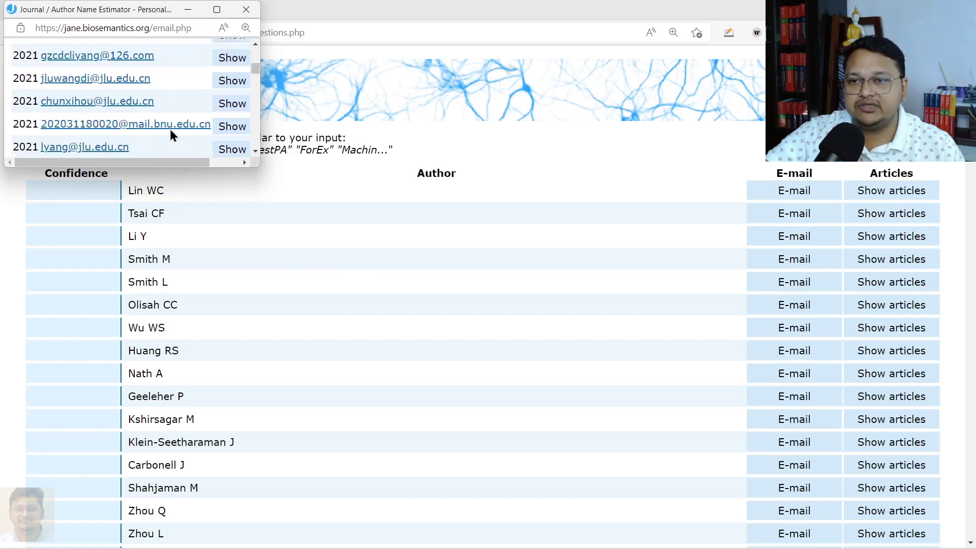
pyautogui.scroll(6, 170, 134)
pyautogui.scroll(2, 170, 133)
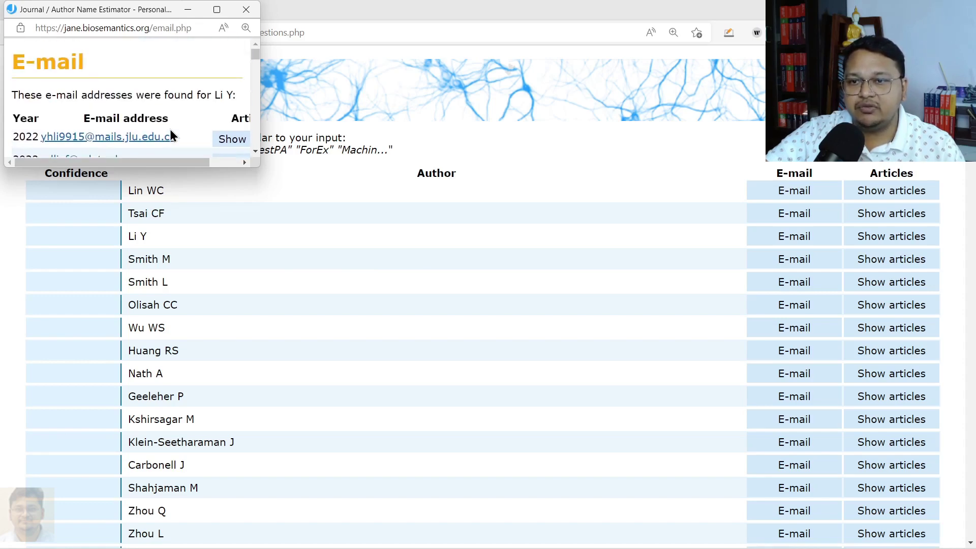
pyautogui.click(245, 12)
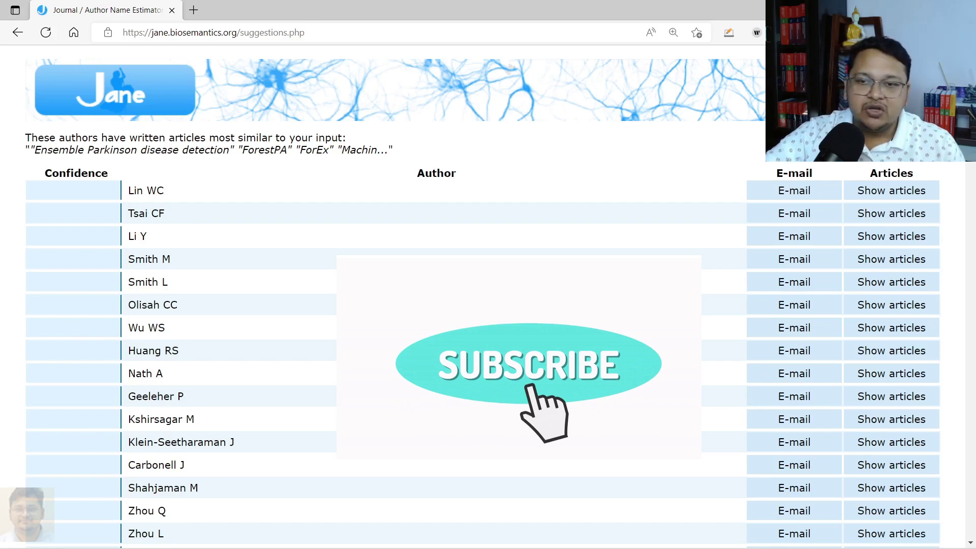
# - Go back from the author results to the keyword search page, Parkinson query still filled
pyautogui.scroll(-15, 488, 295)
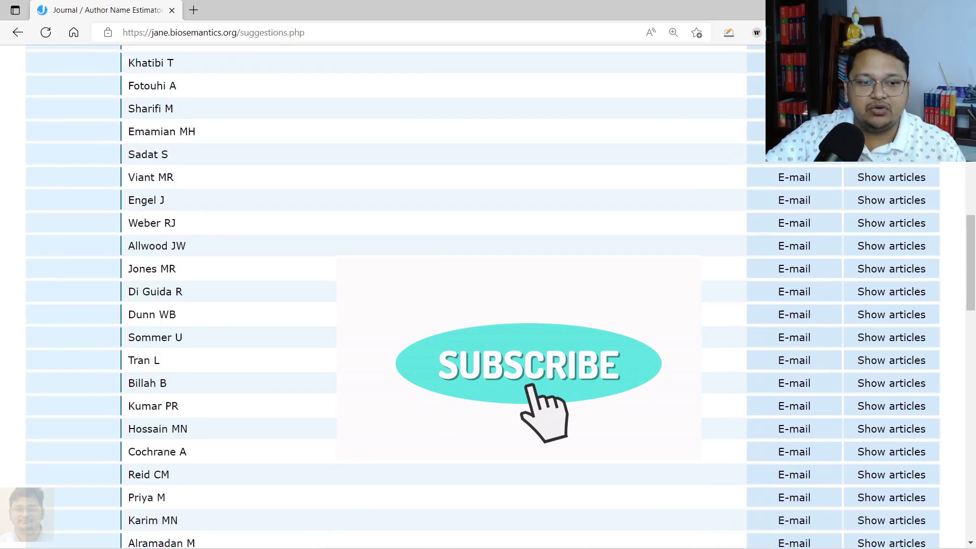
pyautogui.scroll(-1, 488, 295)
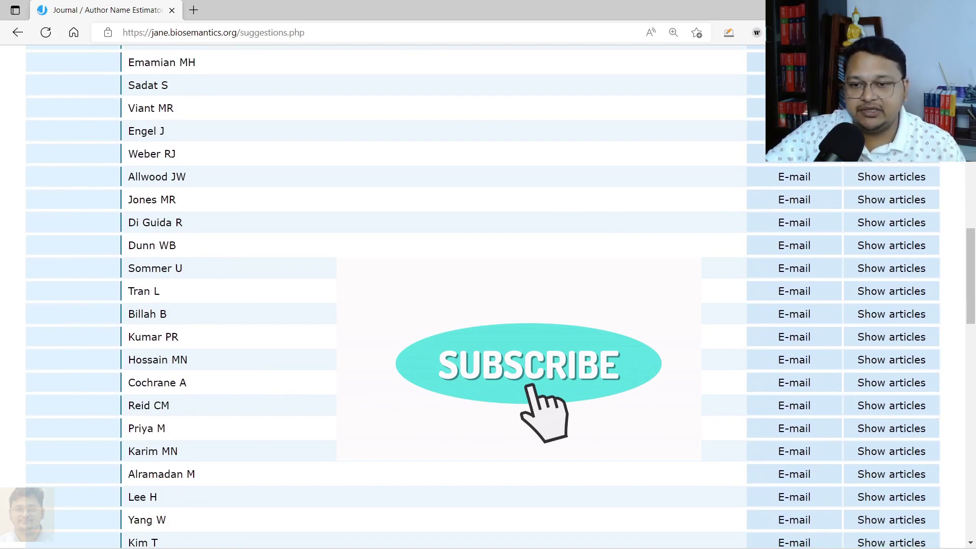
pyautogui.scroll(-12, 488, 295)
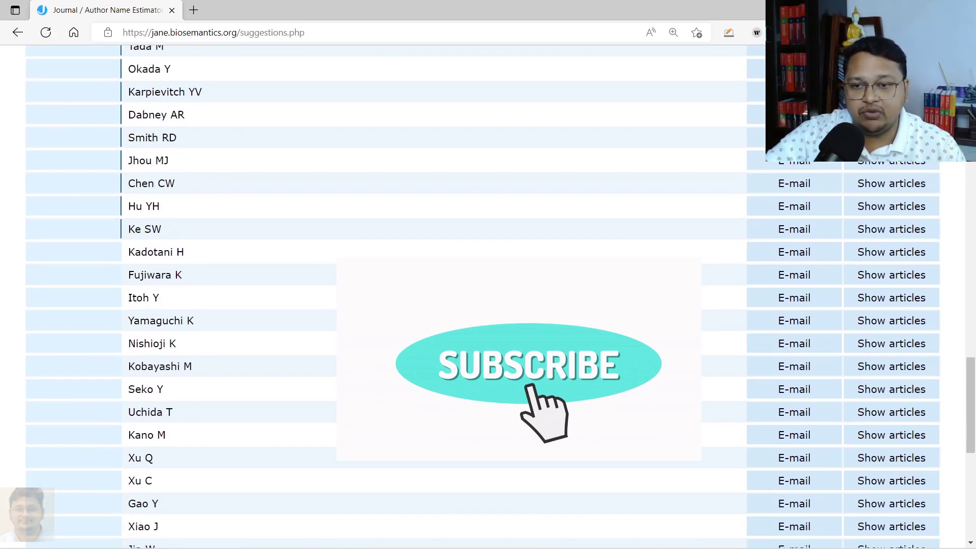
pyautogui.scroll(20, 555, 328)
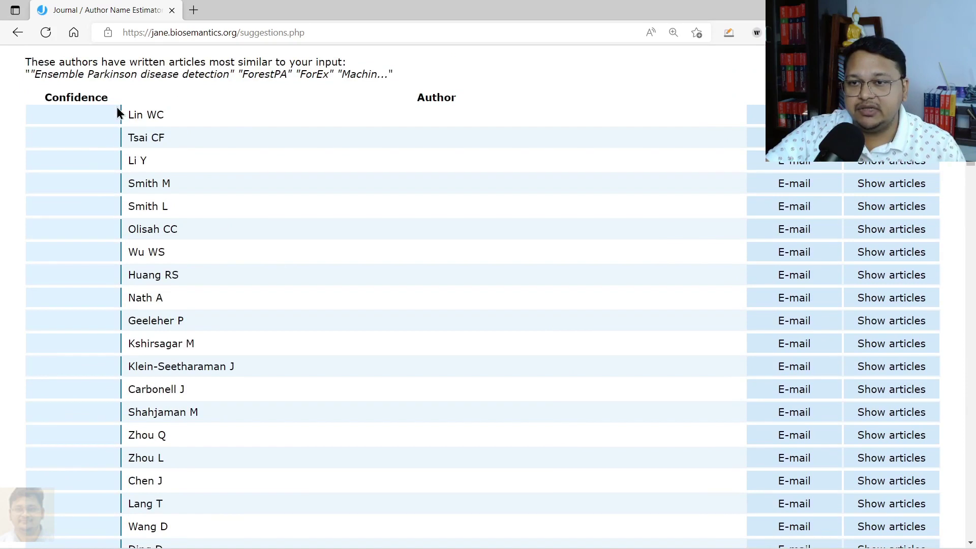
pyautogui.scroll(2, 199, 151)
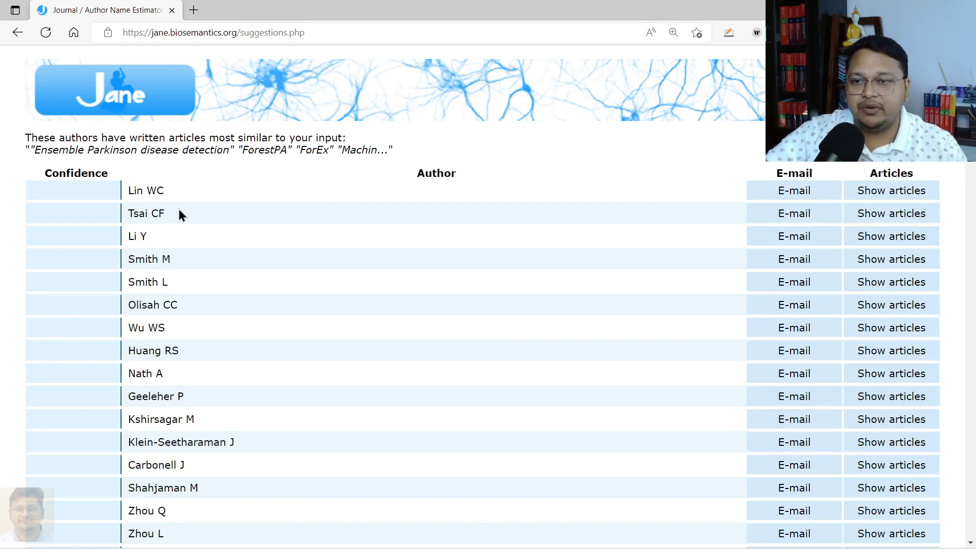
pyautogui.click(17, 32)
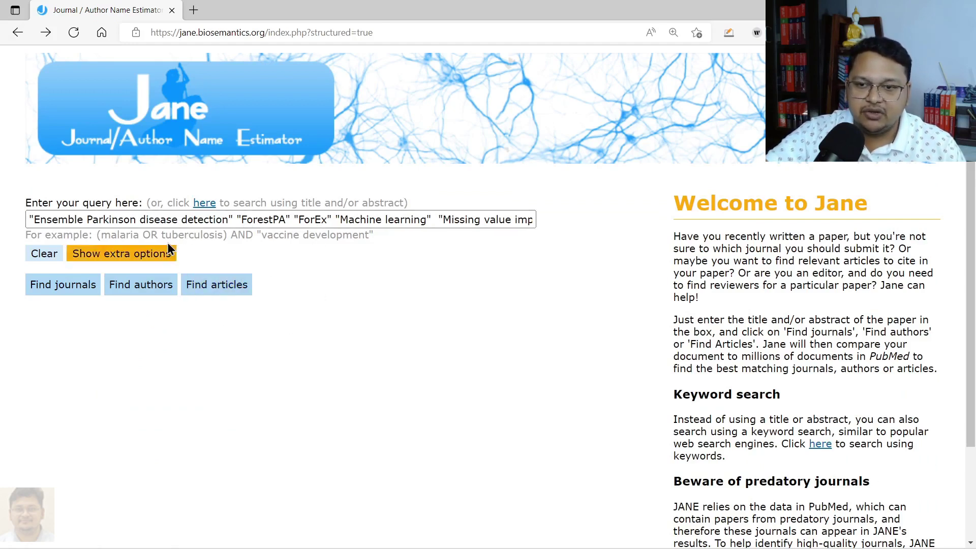
# - Find articles for the keyword query and scroll through the 20 results, topped by a 2022 diabetes-prediction paper
pyautogui.click(219, 286)
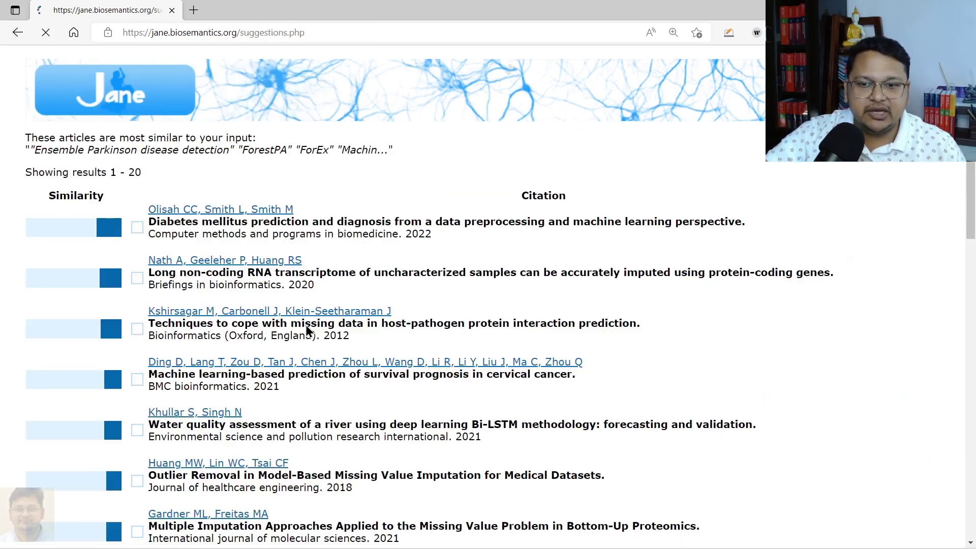
pyautogui.scroll(-15, 462, 306)
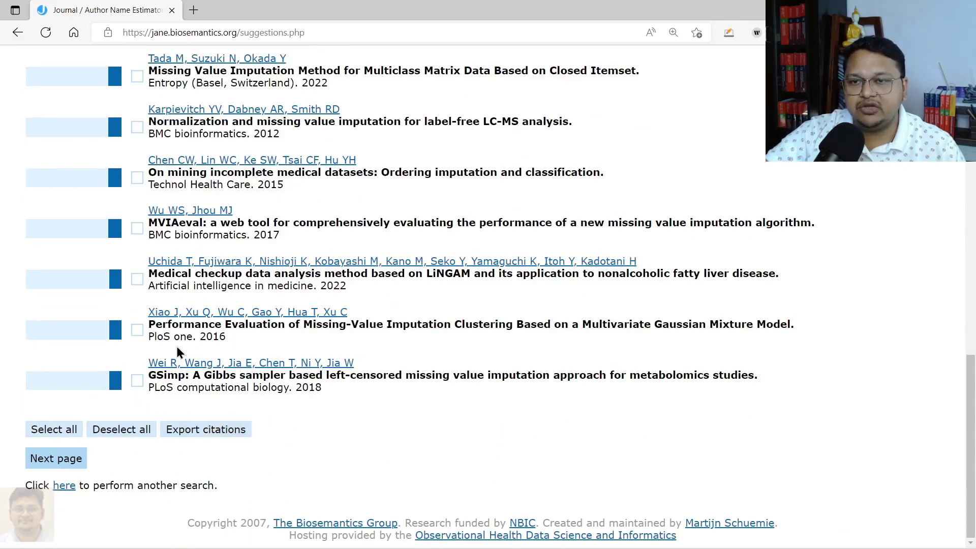
pyautogui.scroll(15, 176, 346)
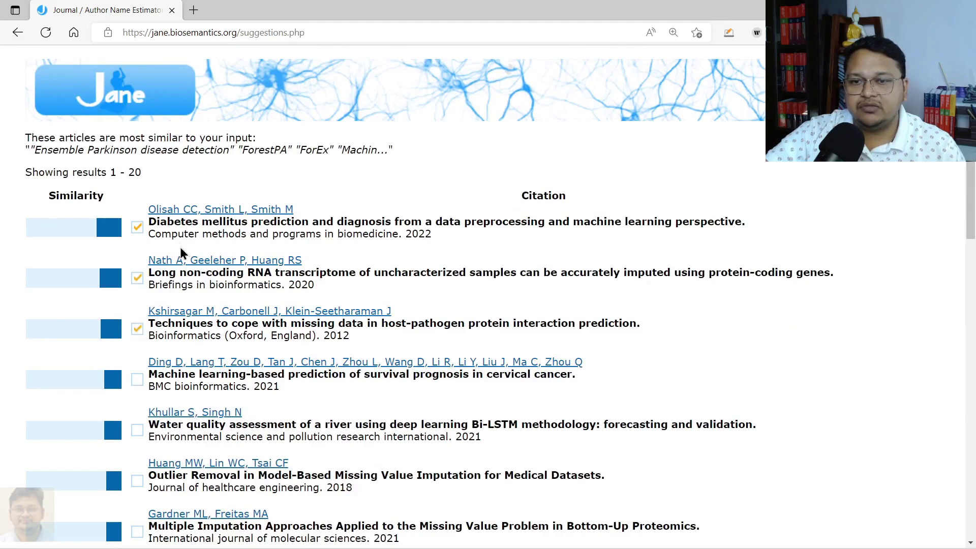
pyautogui.scroll(-15, 239, 294)
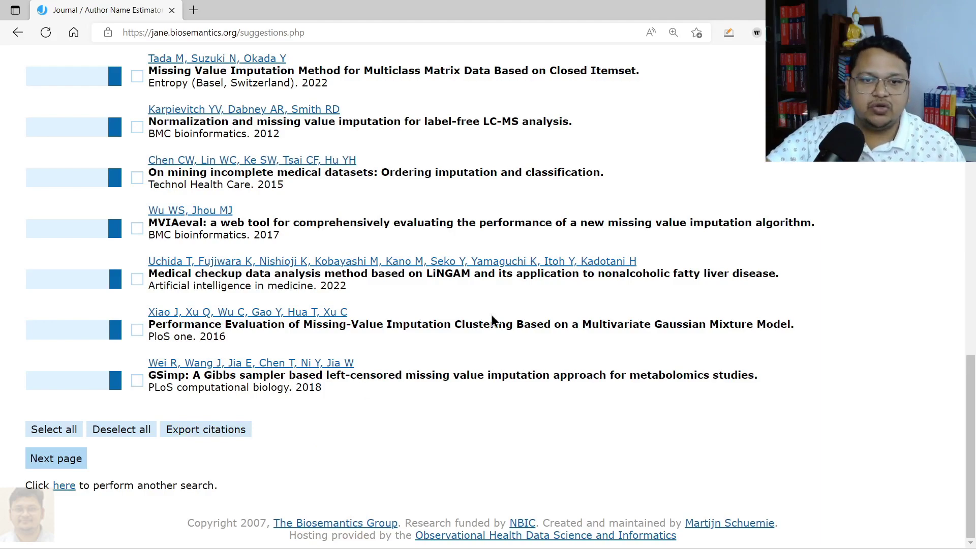
pyautogui.scroll(6, 511, 323)
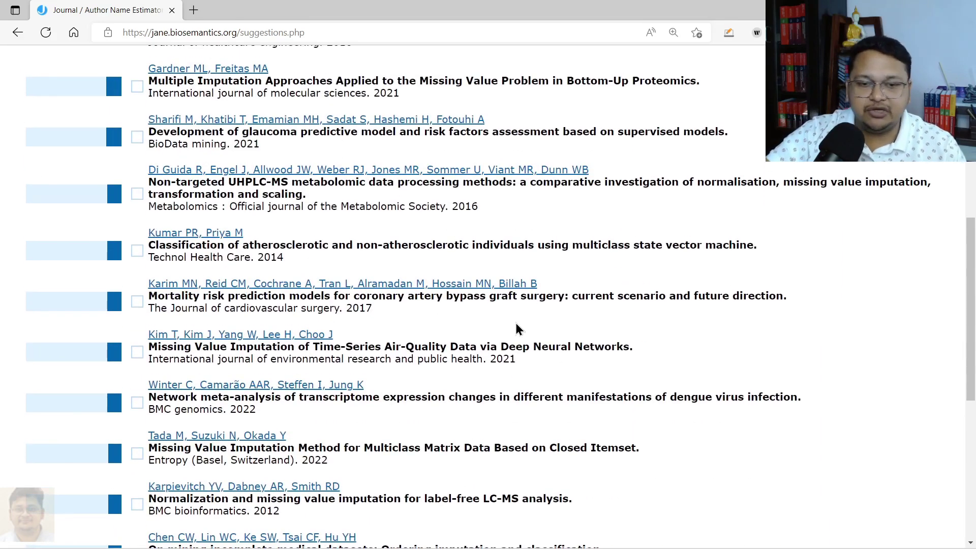
pyautogui.scroll(6, 557, 335)
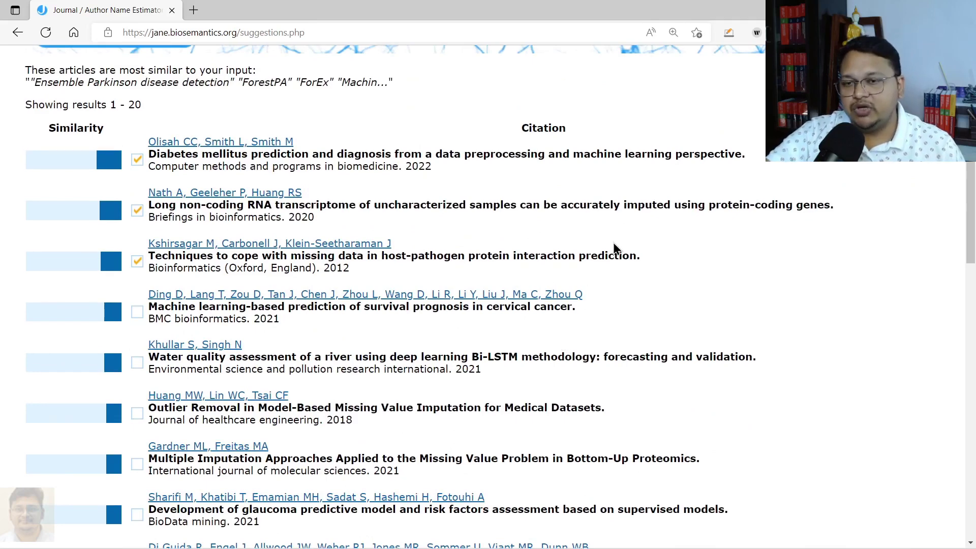
pyautogui.scroll(1, 579, 254)
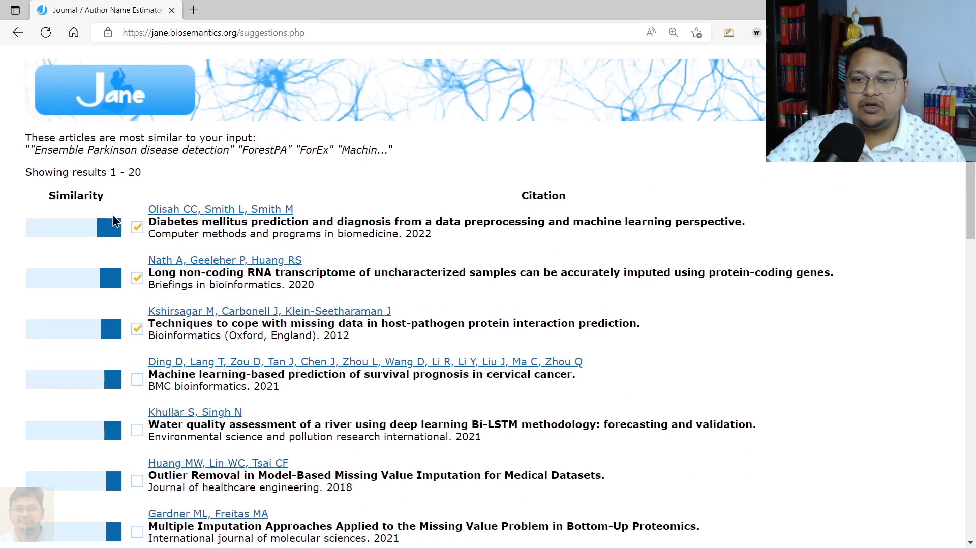
pyautogui.scroll(-6, 424, 309)
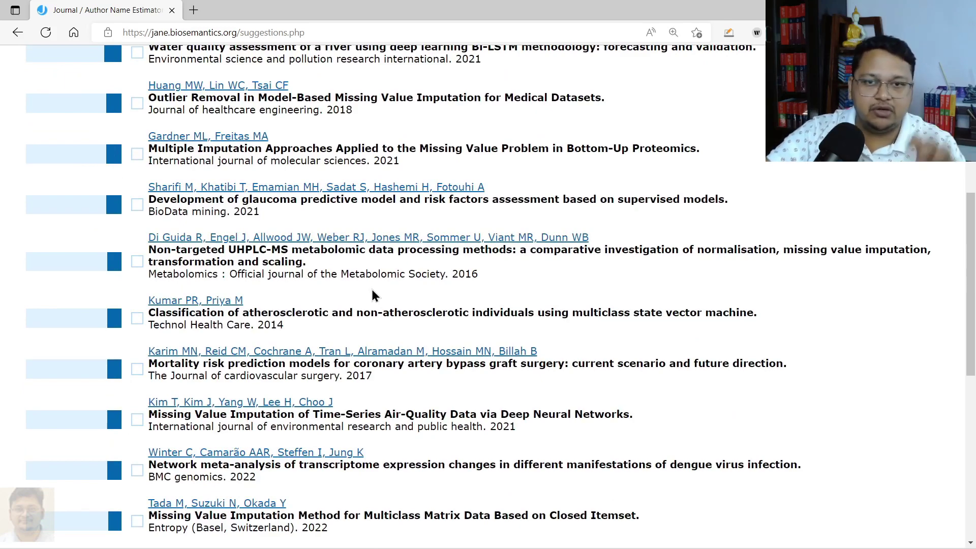
pyautogui.scroll(7, 371, 291)
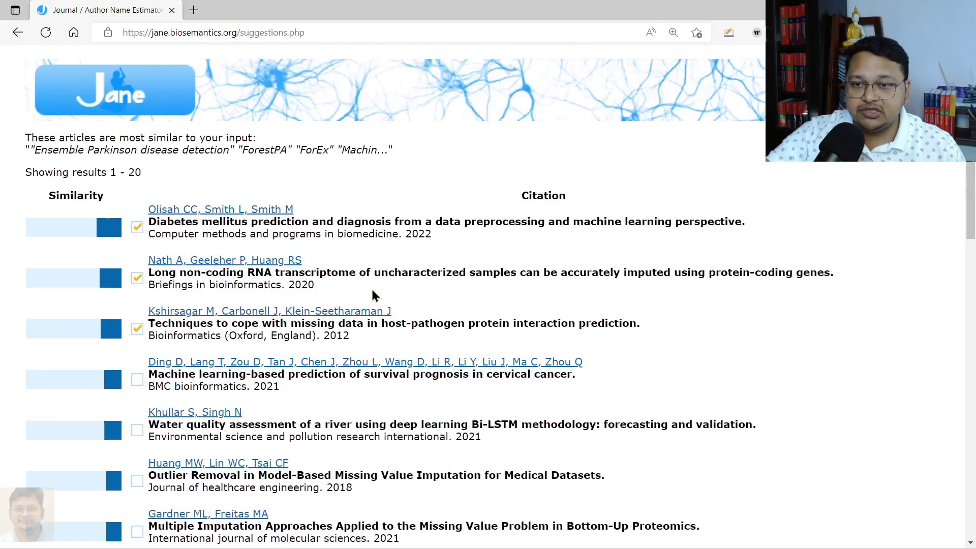
# - Return to Jane's home page via the logo and scroll down to the Find buttons
pyautogui.click(81, 87)
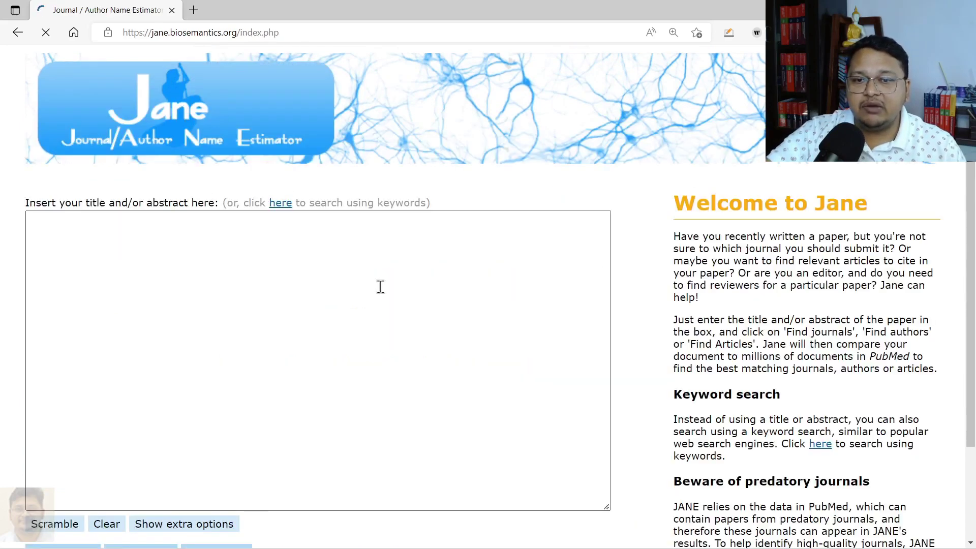
pyautogui.scroll(-2, 370, 298)
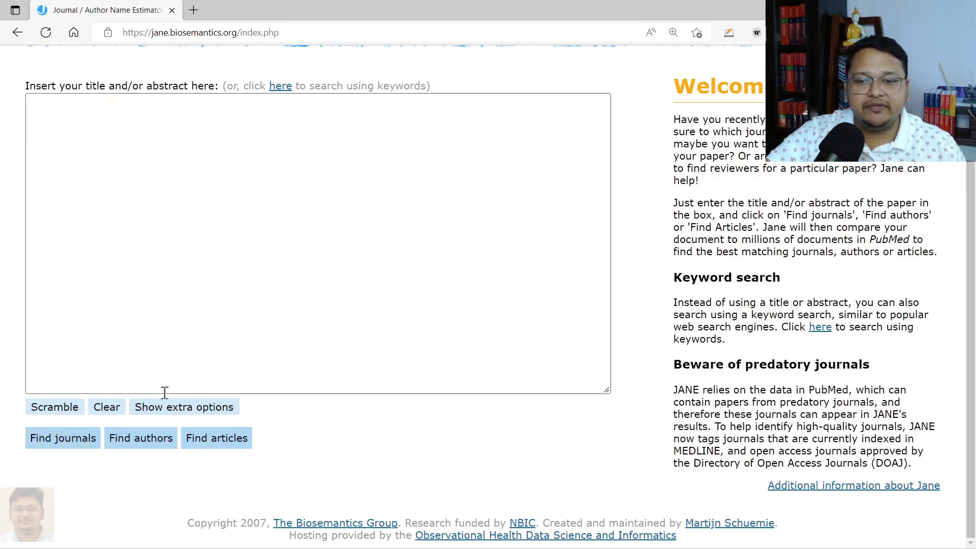